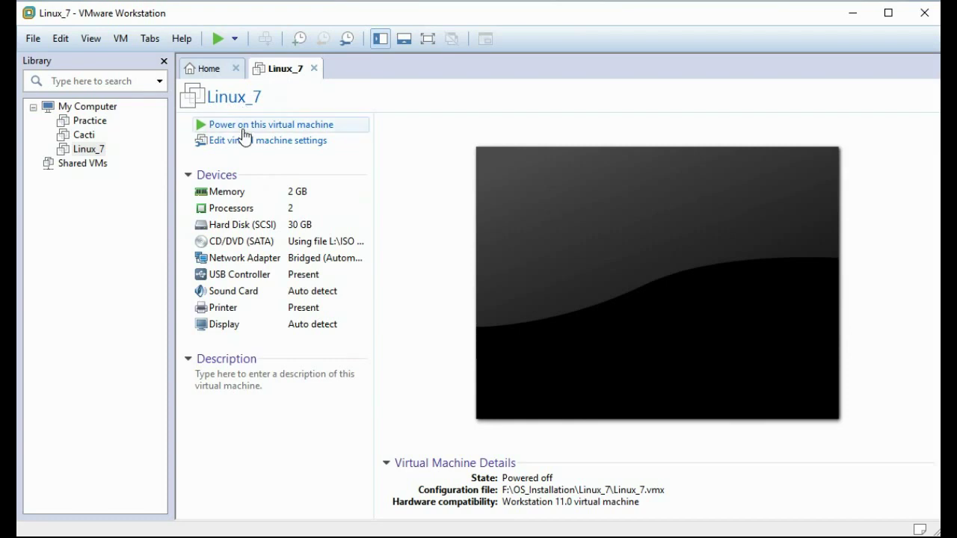
Step: Select the powered-off Linux_7 VM (2 GB memory, 2 processors, 30 GB disk) and open its settings
{"action": "left_click", "coordinate": [88, 149]}
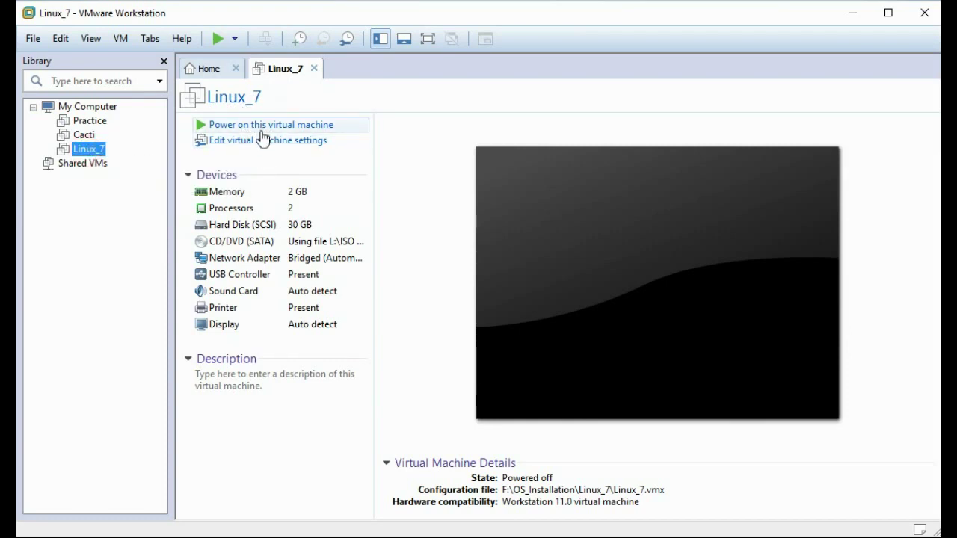
{"action": "left_click", "coordinate": [260, 142]}
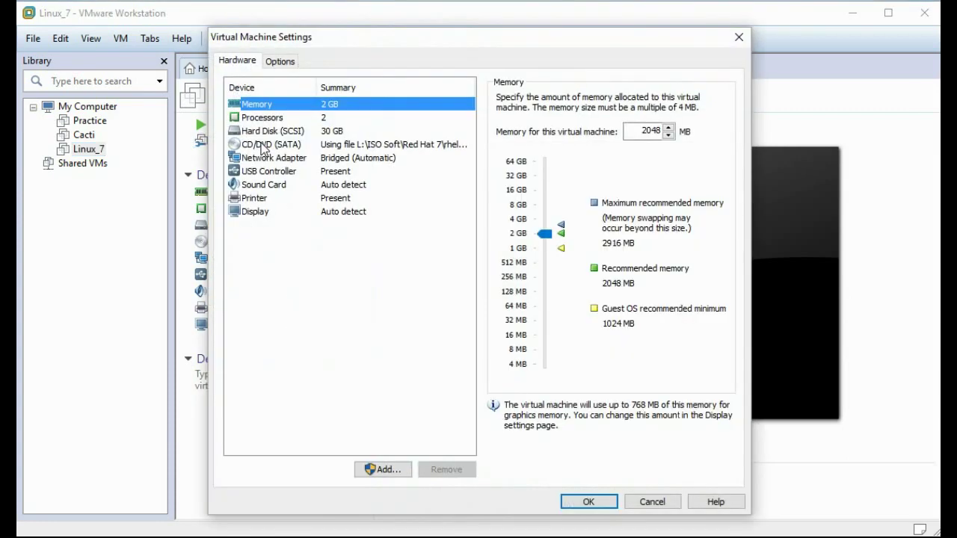
Step: Review the processor settings, keeping 2 cores per processor, and the hard disk settings
{"action": "left_click", "coordinate": [274, 119]}
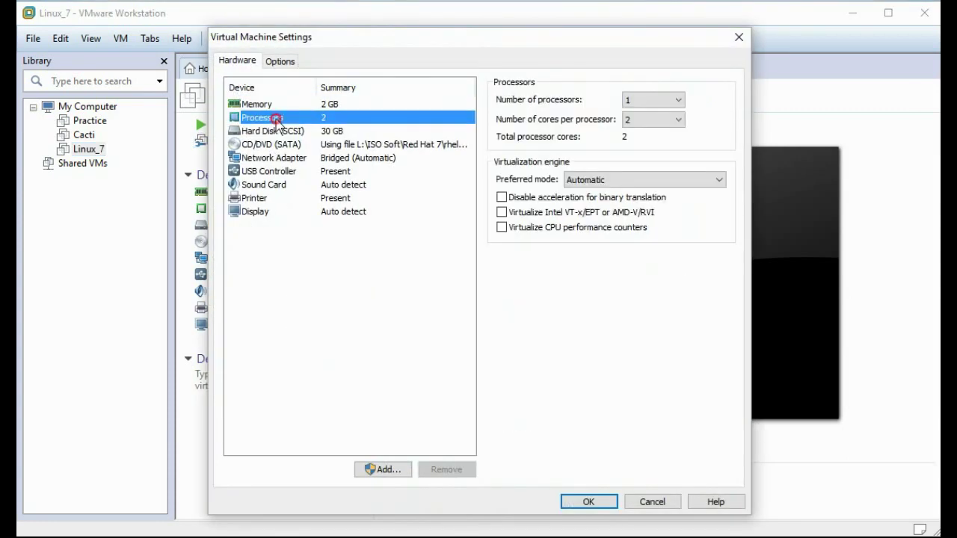
{"action": "left_click", "coordinate": [651, 121]}
{"action": "left_click", "coordinate": [652, 123]}
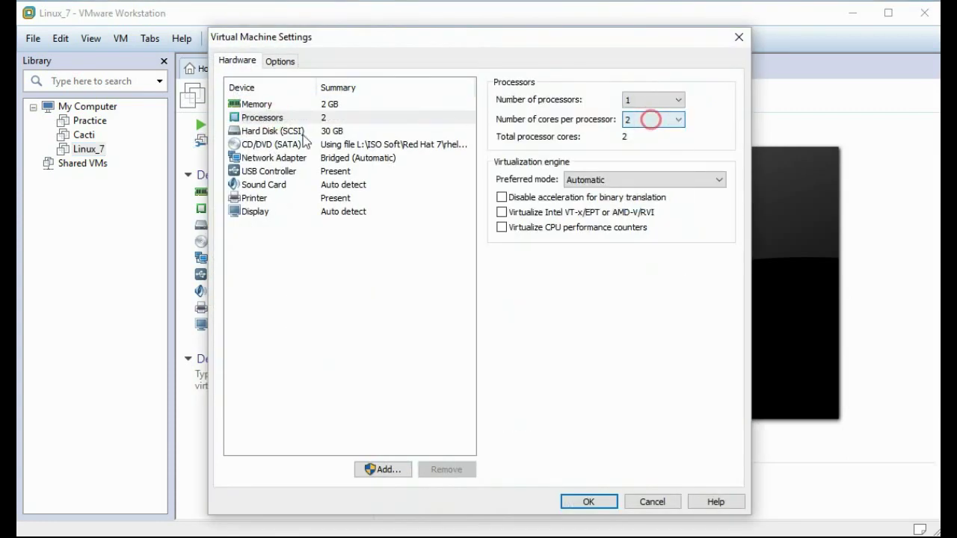
{"action": "left_click", "coordinate": [262, 131]}
Step: Point the CD/DVD drive at the rhel-server-7.0-x86_64-dvd.iso image
{"action": "left_click", "coordinate": [267, 145]}
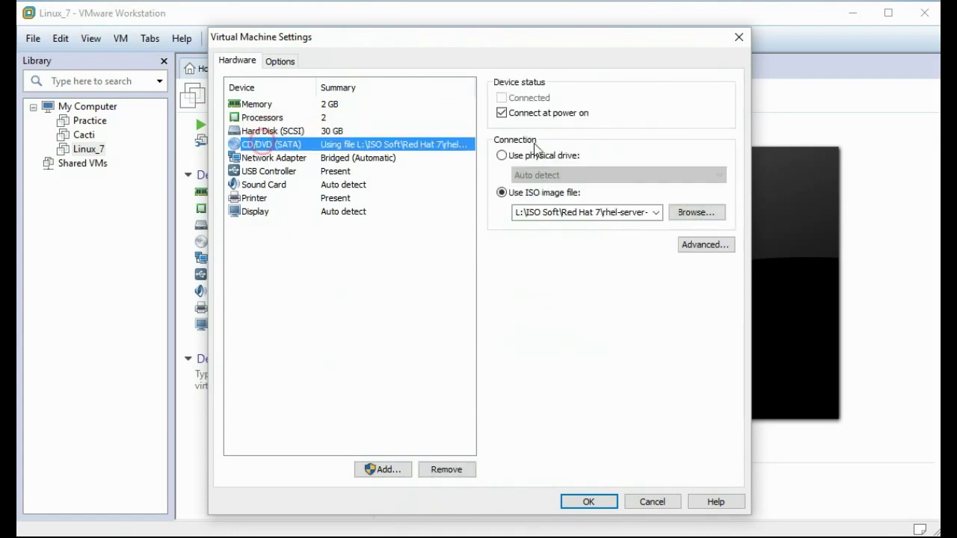
{"action": "left_click", "coordinate": [698, 216]}
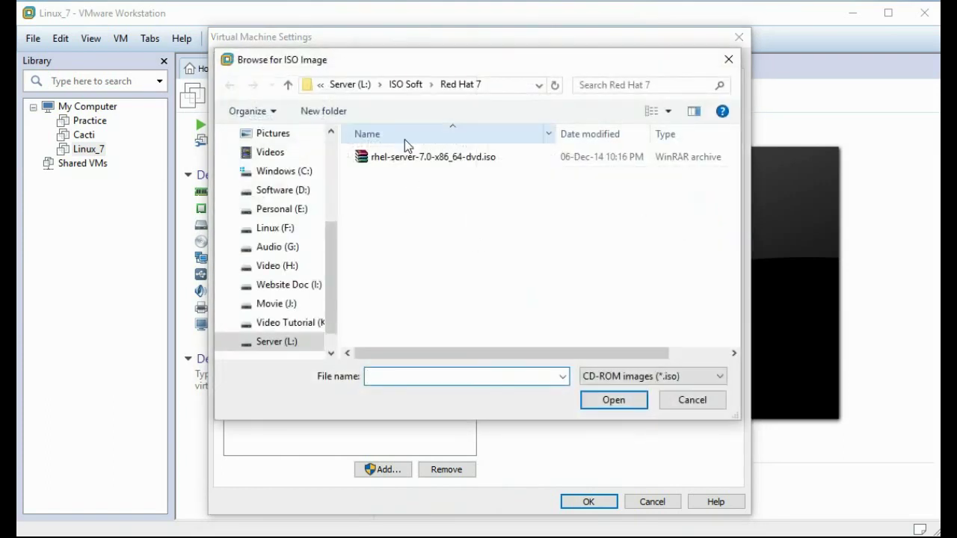
{"action": "left_click", "coordinate": [415, 158]}
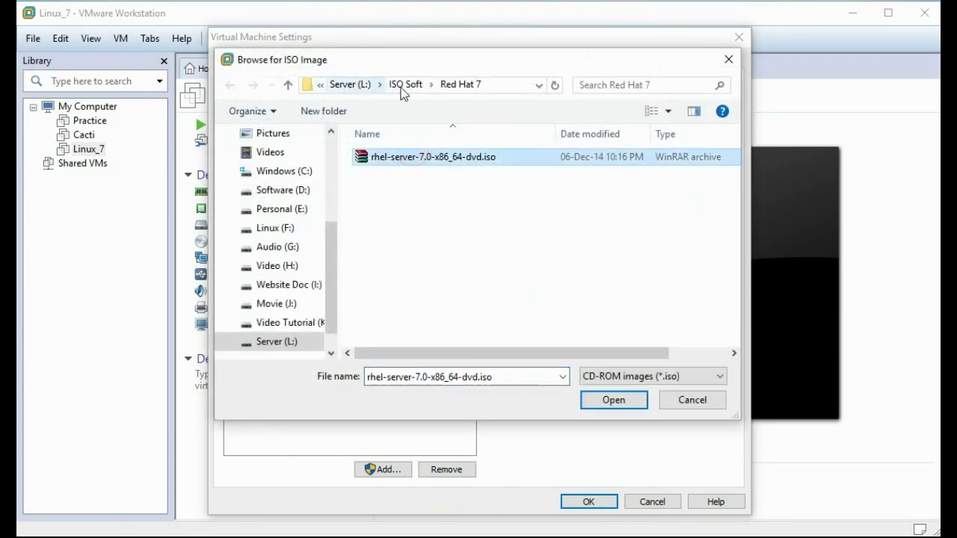
{"action": "left_click", "coordinate": [632, 403]}
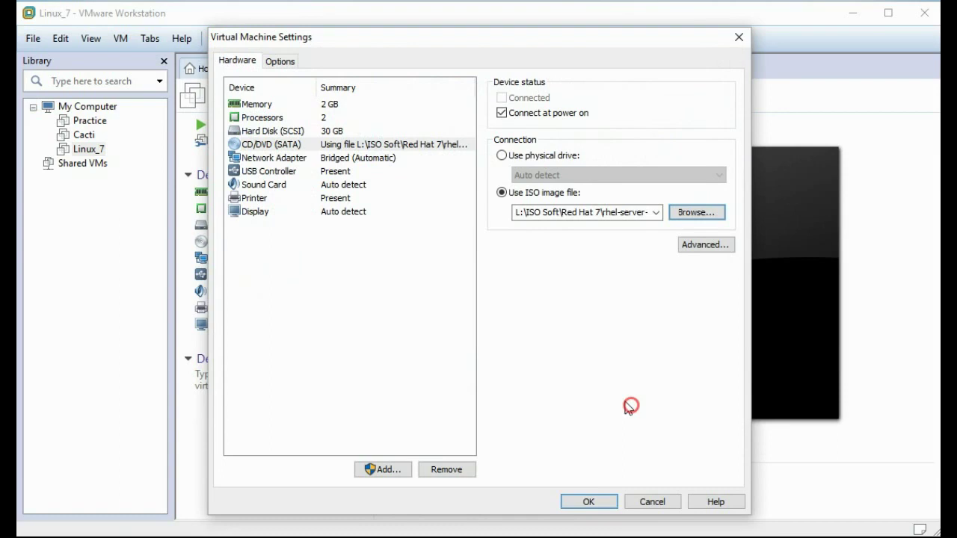
Step: Review the network adapter and USB controller, then save the VM settings
{"action": "left_click", "coordinate": [266, 157]}
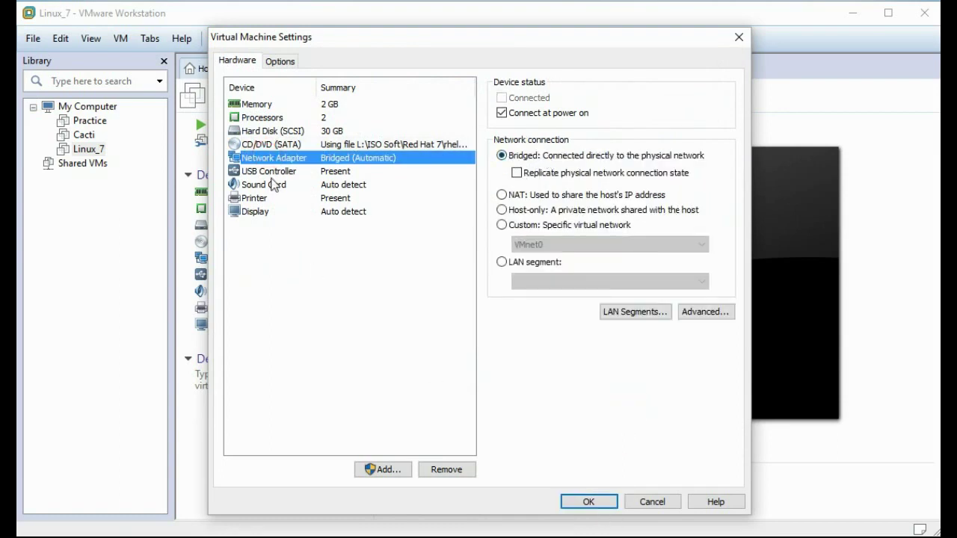
{"action": "left_click", "coordinate": [273, 172]}
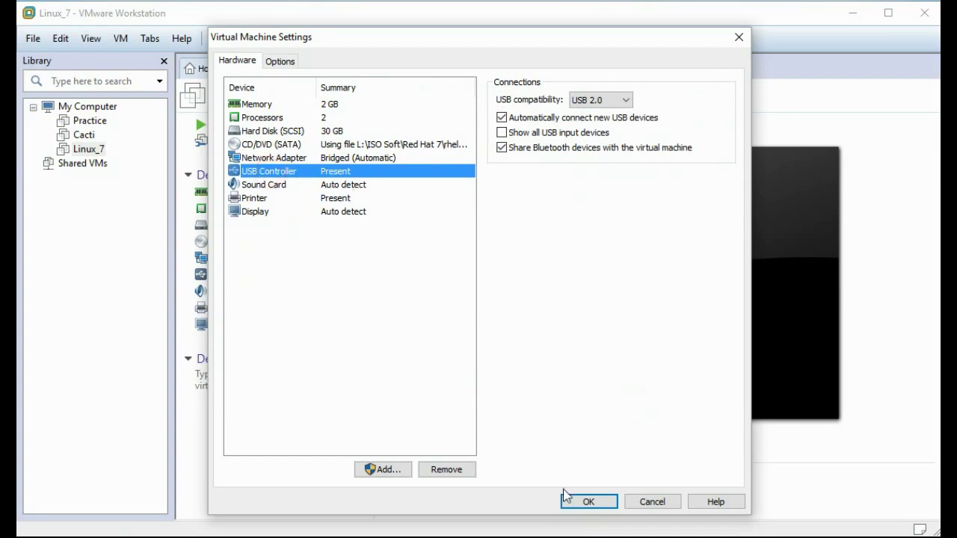
{"action": "left_click", "coordinate": [576, 503]}
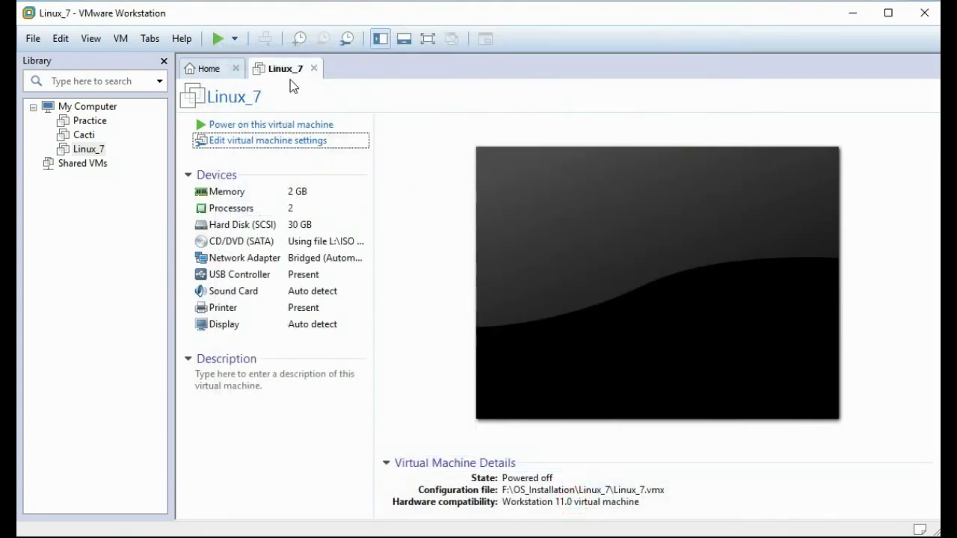
Step: Power on Linux_7 and boot the Install Red Hat Enterprise Linux 7.0 menu entry
{"action": "left_click", "coordinate": [246, 126]}
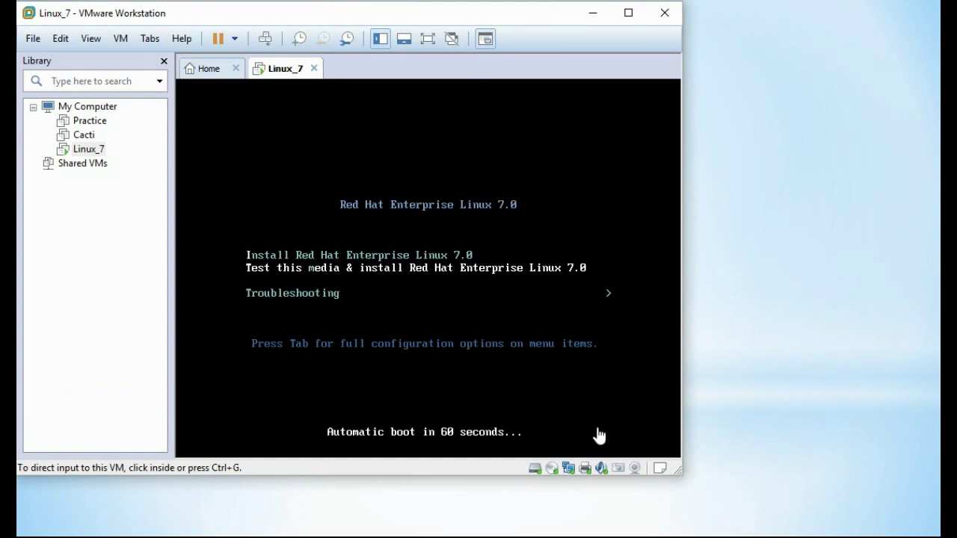
{"action": "left_click", "coordinate": [566, 149]}
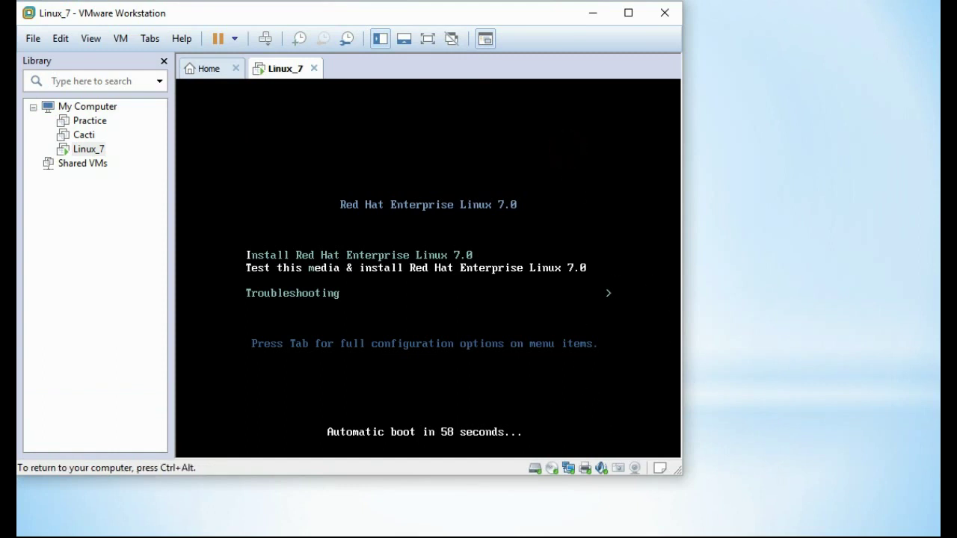
{"action": "key", "text": "Up"}
{"action": "key", "text": "Return"}
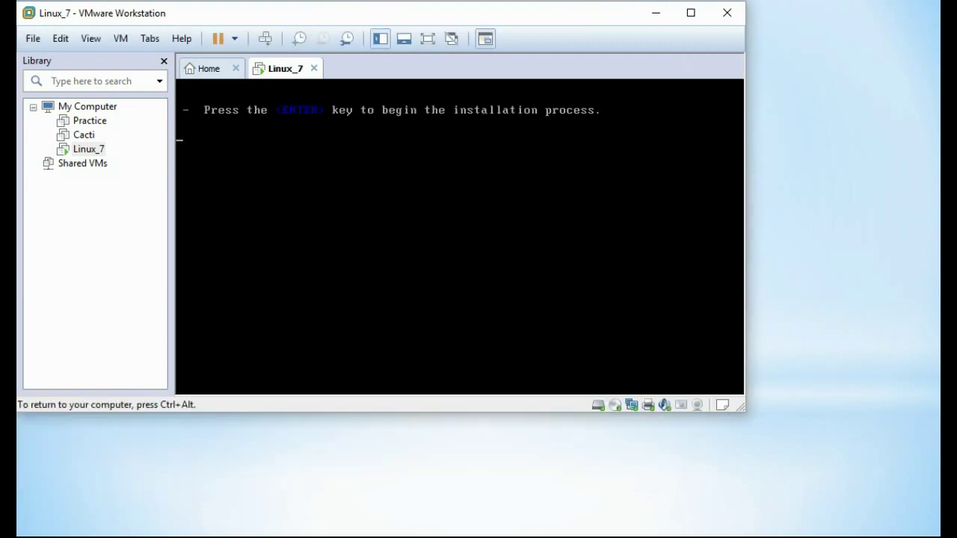
{"action": "key", "text": "ctrl+alt"}
Step: Enlarge the VMware window from its corner and right edge while the installer loads
{"action": "left_click_drag", "start_coordinate": [743, 411], "coordinate": [931, 529]}
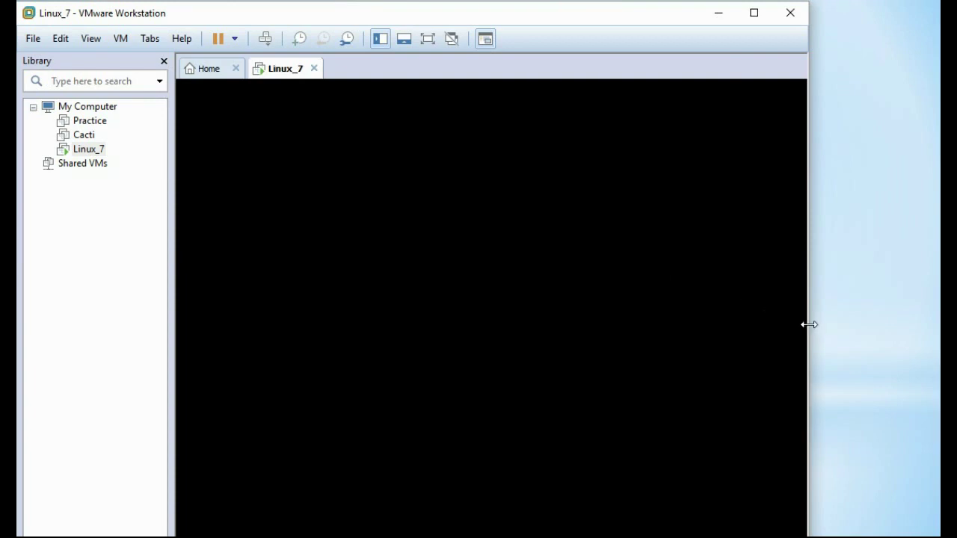
{"action": "left_click_drag", "start_coordinate": [810, 324], "coordinate": [937, 318]}
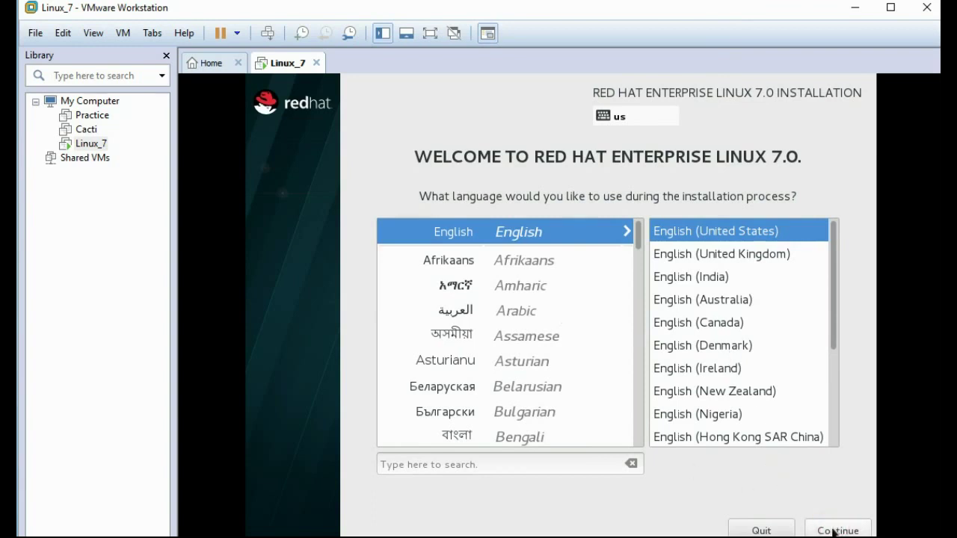
Step: Continue in English (United States) and accept automatic partitioning for the installation destination
{"action": "left_click", "coordinate": [831, 529]}
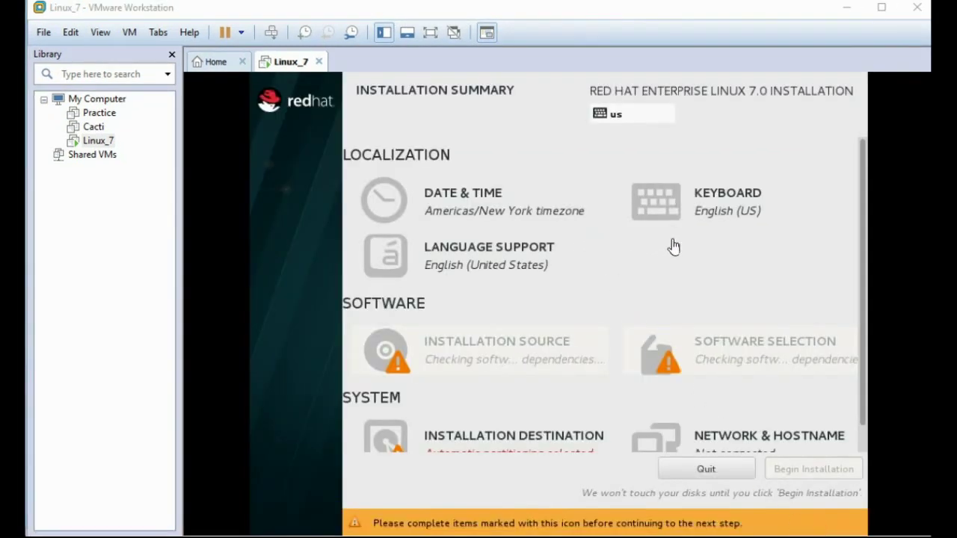
{"action": "left_click", "coordinate": [459, 213]}
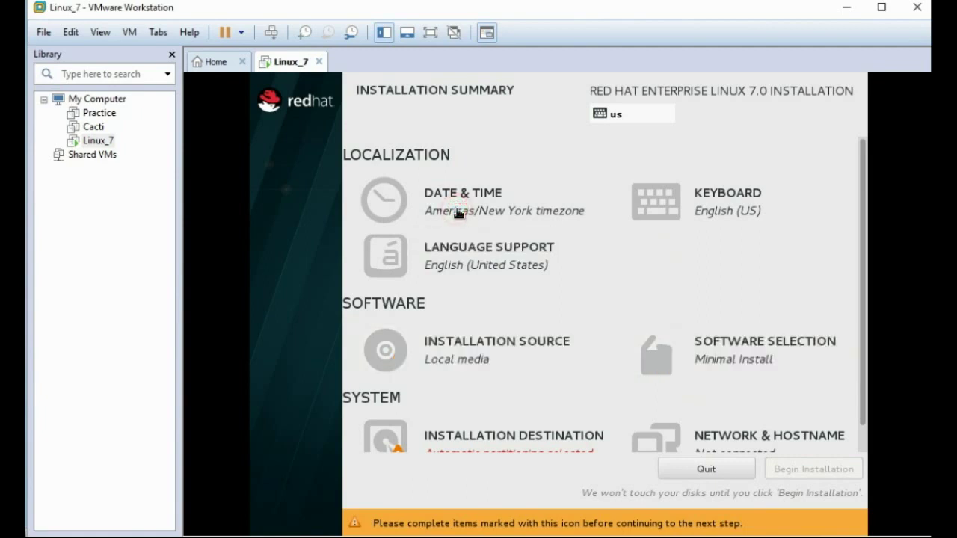
{"action": "scroll", "coordinate": [568, 347], "scroll_direction": "down", "scroll_amount": 1}
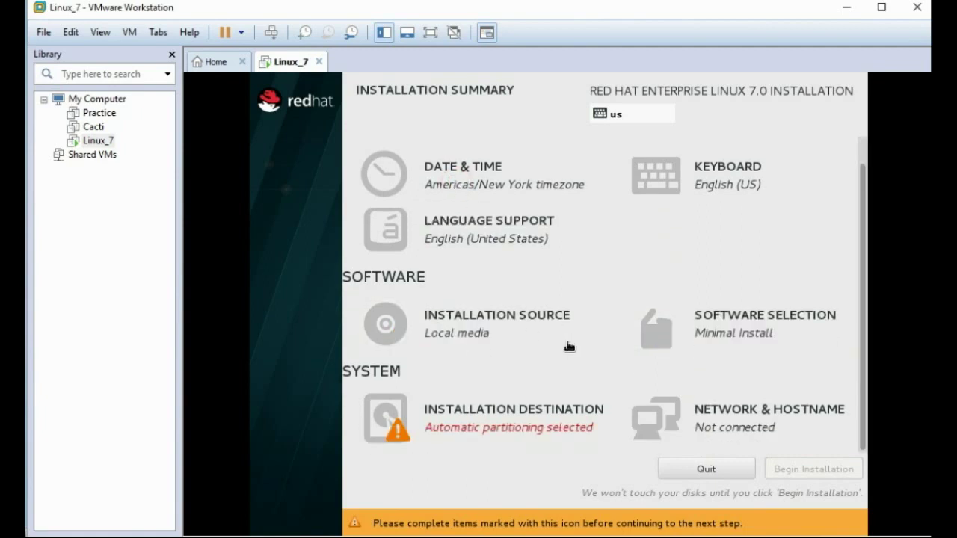
{"action": "left_click", "coordinate": [474, 423]}
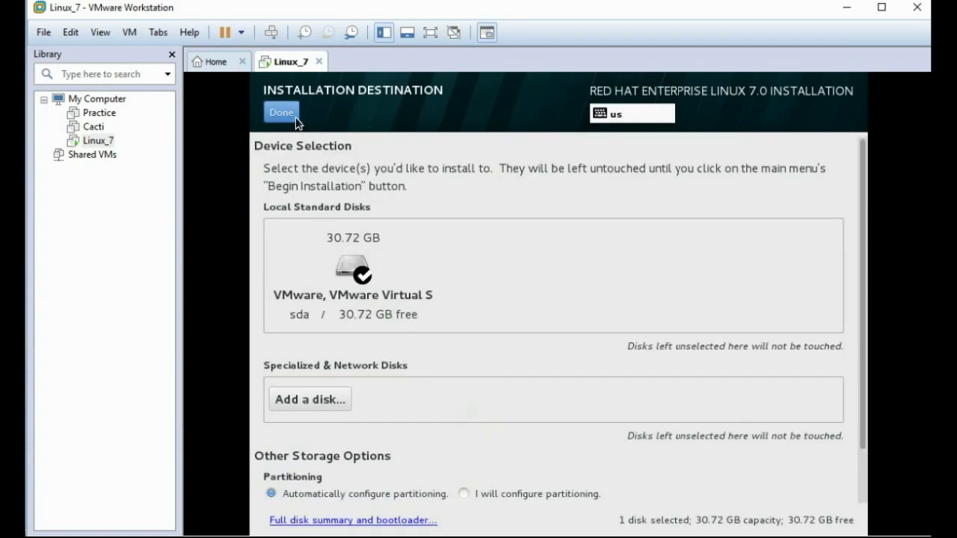
{"action": "left_click", "coordinate": [294, 116]}
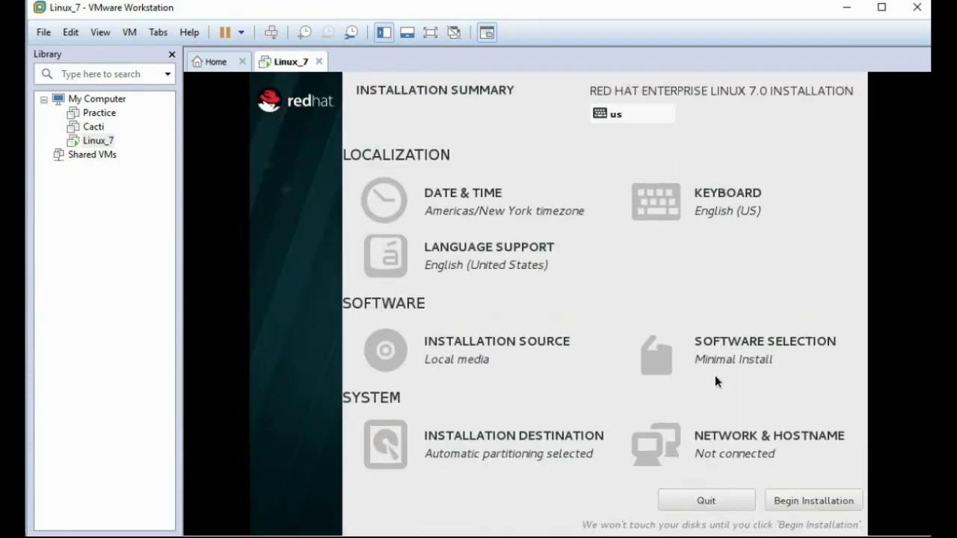
Step: Choose Server with GUI as the software selection base environment
{"action": "left_click", "coordinate": [716, 357]}
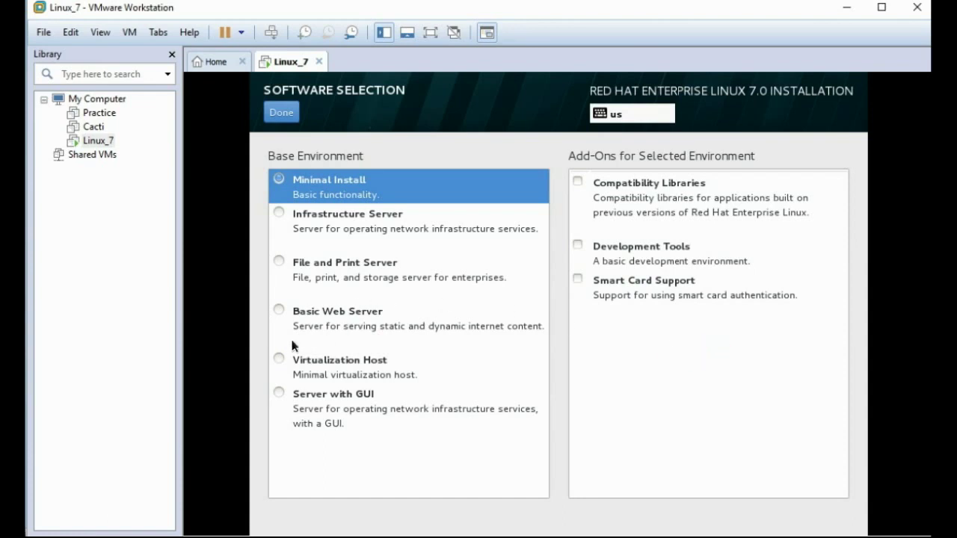
{"action": "left_click", "coordinate": [278, 393]}
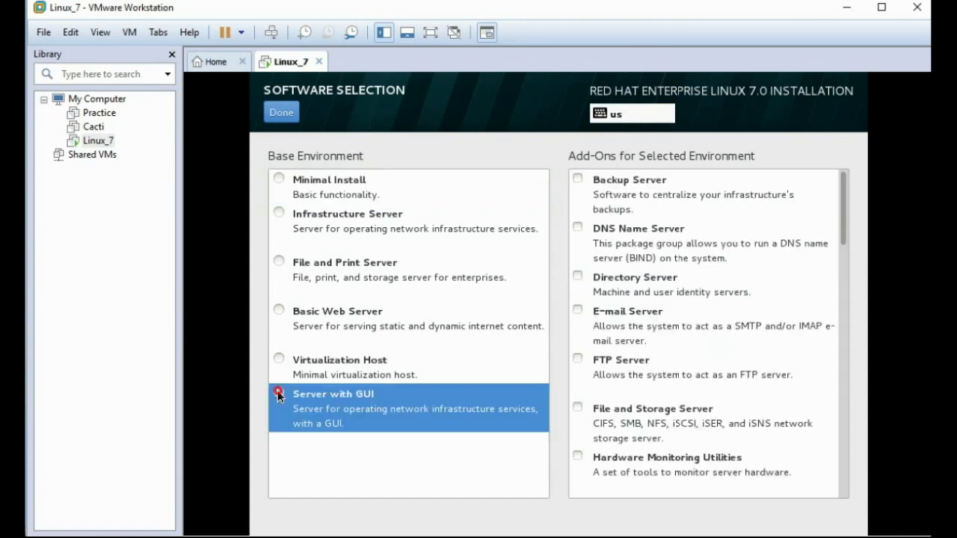
{"action": "left_click", "coordinate": [289, 117]}
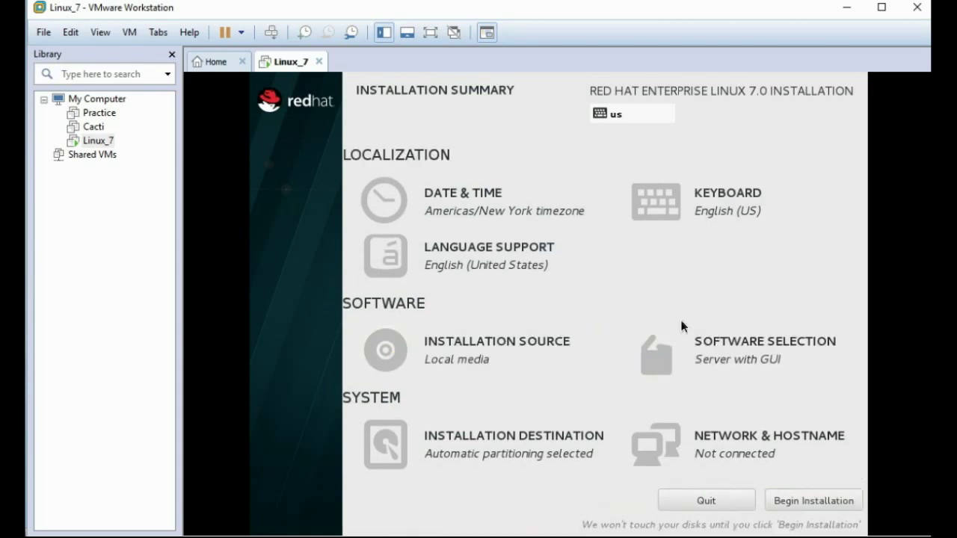
Step: Switch the installation destination to manual partitioning using the Standard Partition scheme instead of LVM
{"action": "left_click", "coordinate": [477, 443]}
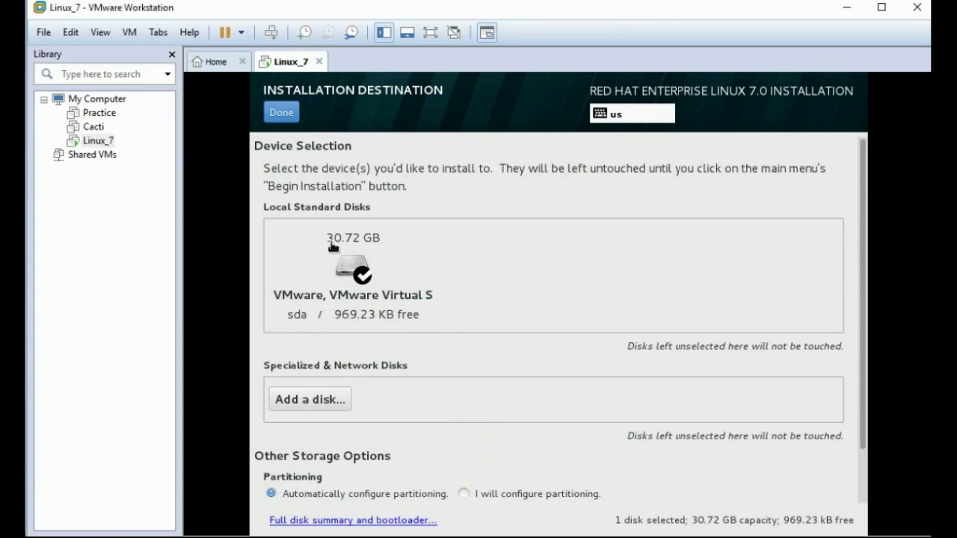
{"action": "left_click", "coordinate": [463, 493]}
{"action": "left_click", "coordinate": [288, 114]}
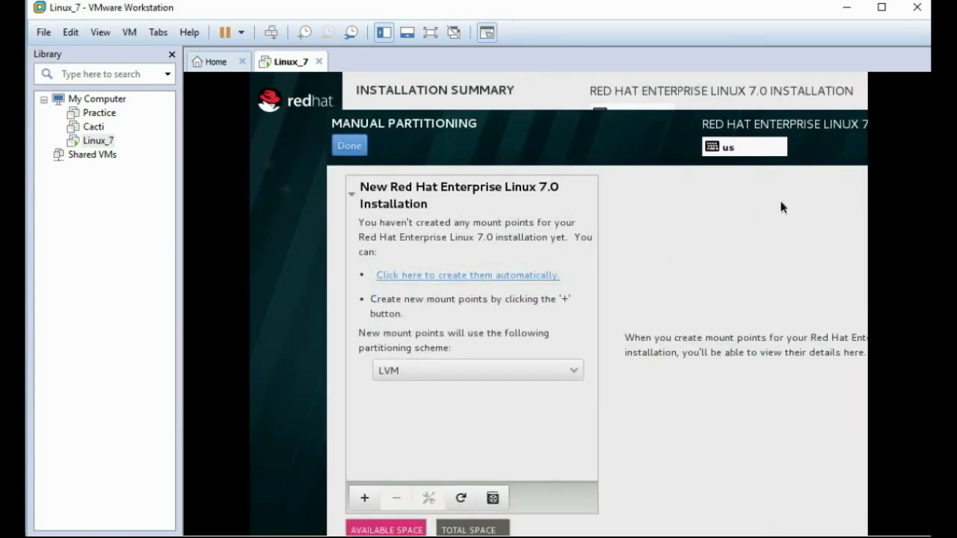
{"action": "left_click", "coordinate": [492, 374]}
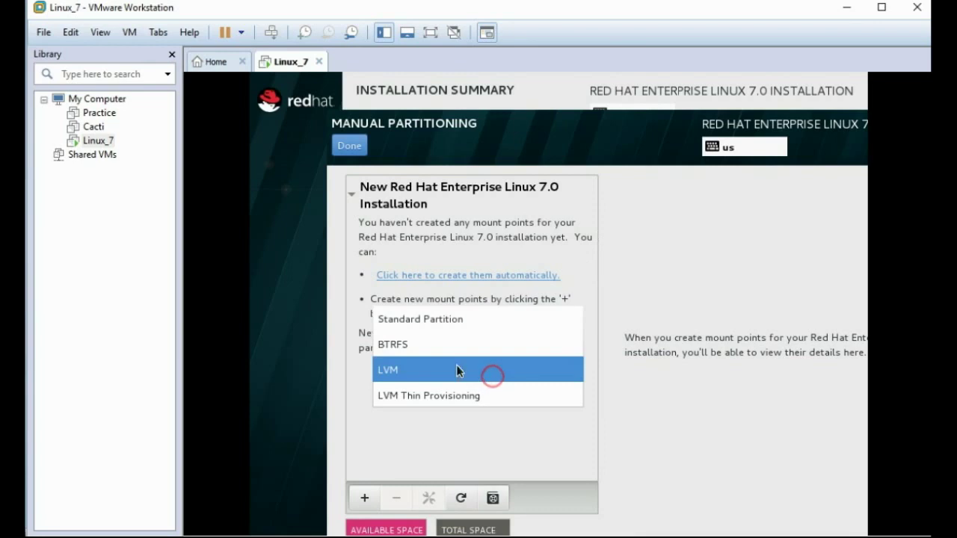
{"action": "left_click", "coordinate": [444, 320]}
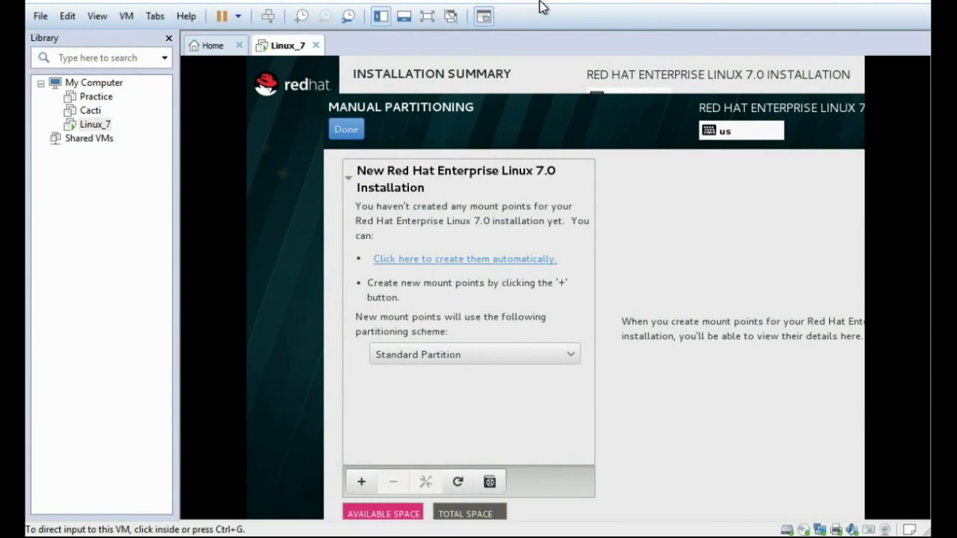
Step: Add a 512 MB /boot mount point (sda1, xfs), then show the SWAP Partition slide heading
{"action": "left_click", "coordinate": [446, 225]}
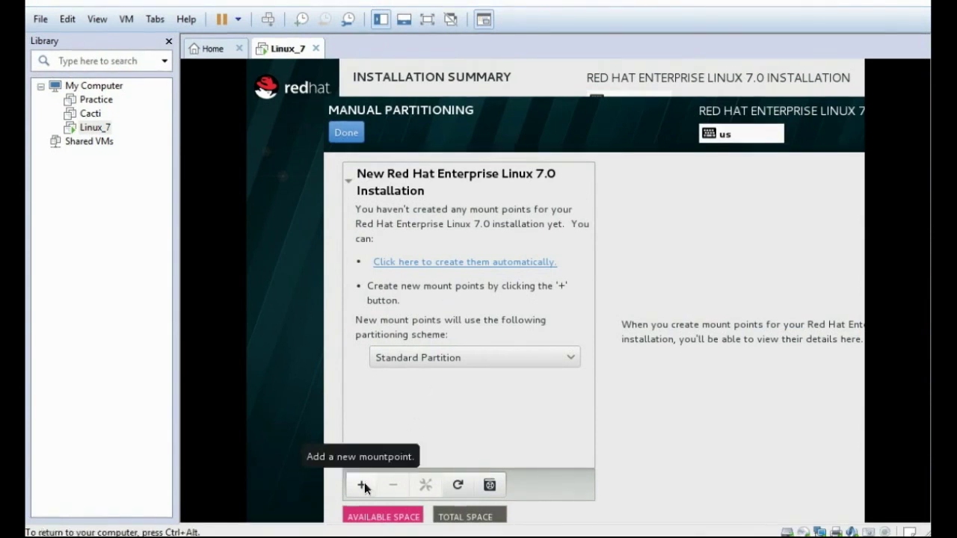
{"action": "left_click", "coordinate": [365, 484]}
{"action": "left_click", "coordinate": [672, 299]}
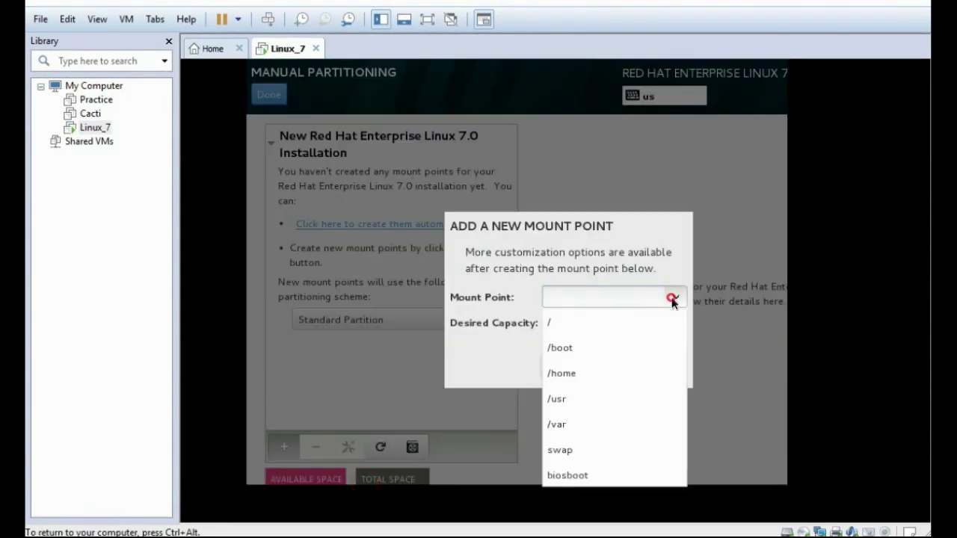
{"action": "left_click", "coordinate": [616, 347]}
{"action": "left_click", "coordinate": [596, 321]}
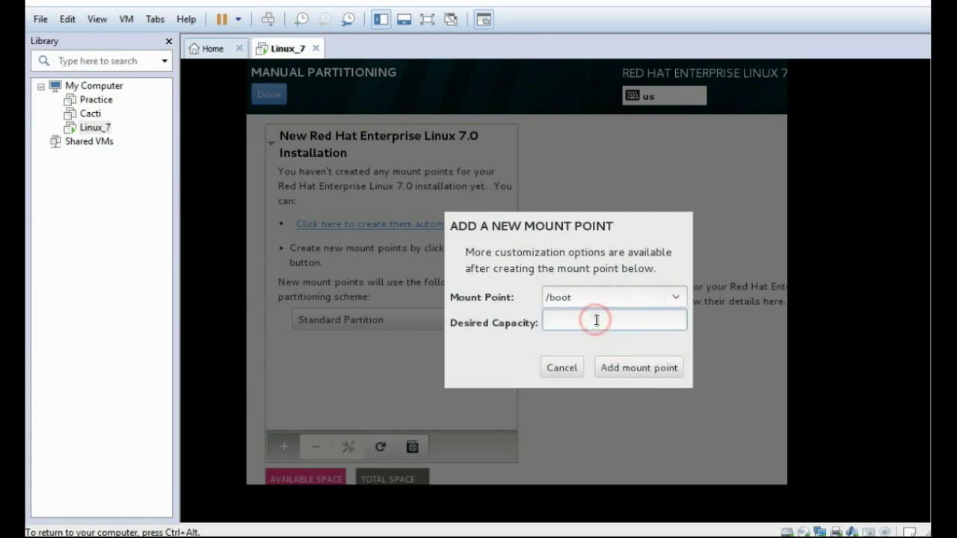
{"action": "type", "text": "512"}
{"action": "left_click", "coordinate": [649, 371]}
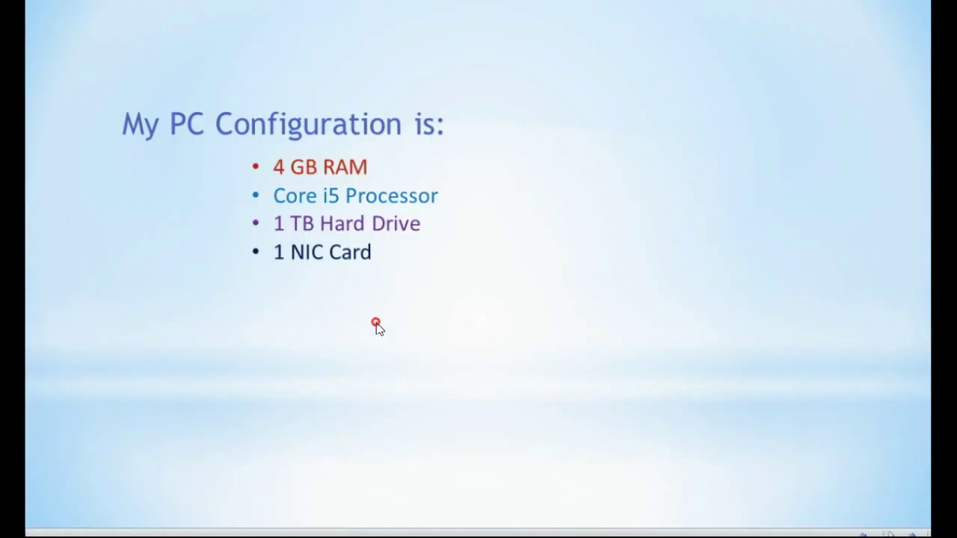
{"action": "left_click", "coordinate": [376, 323]}
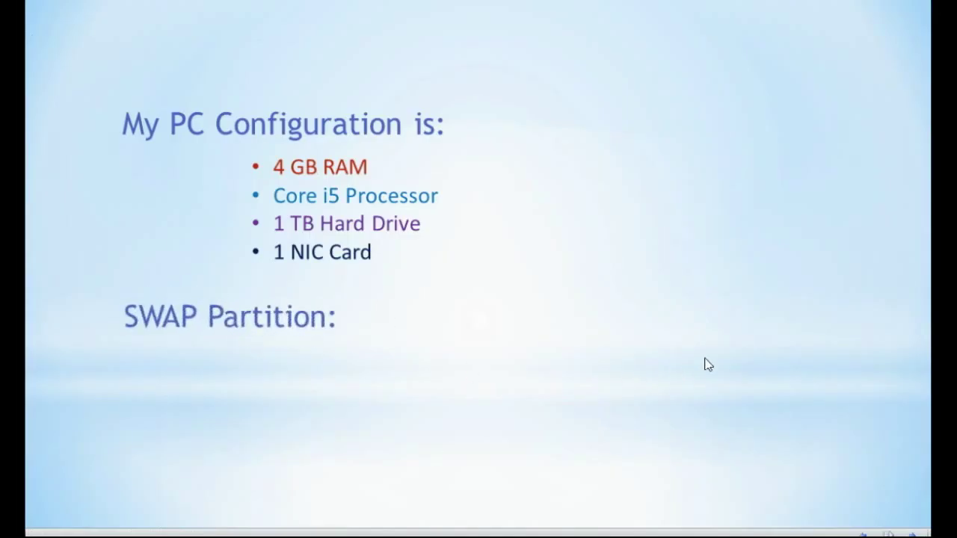
Step: Reveal the swap rule of RAM size x 2 with its 2 GB example, then return to the installer
{"action": "left_click", "coordinate": [920, 425]}
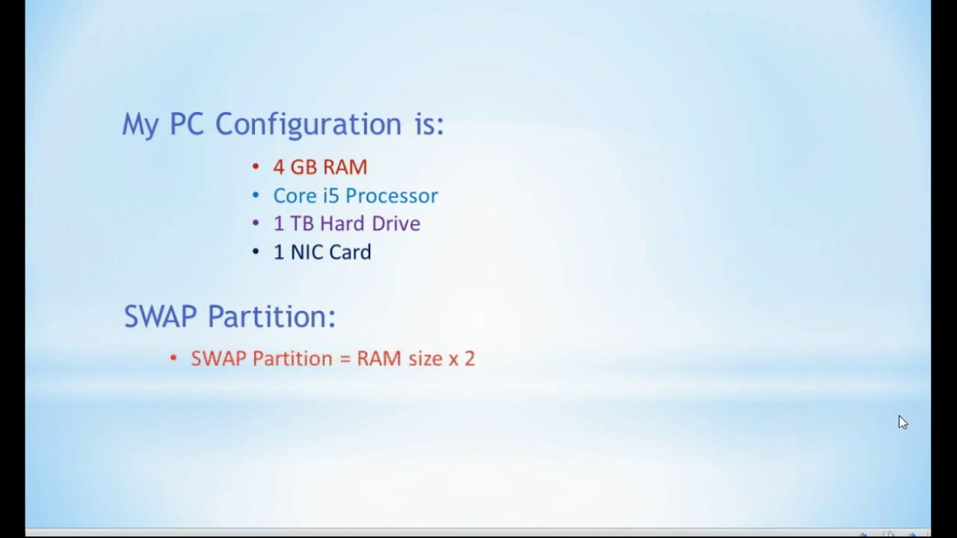
{"action": "left_click", "coordinate": [839, 418]}
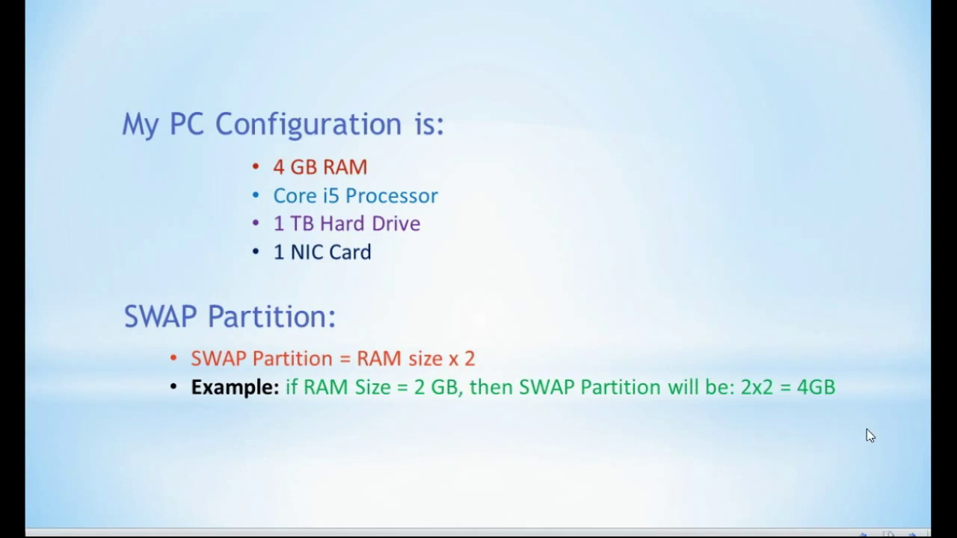
{"action": "left_click", "coordinate": [866, 432]}
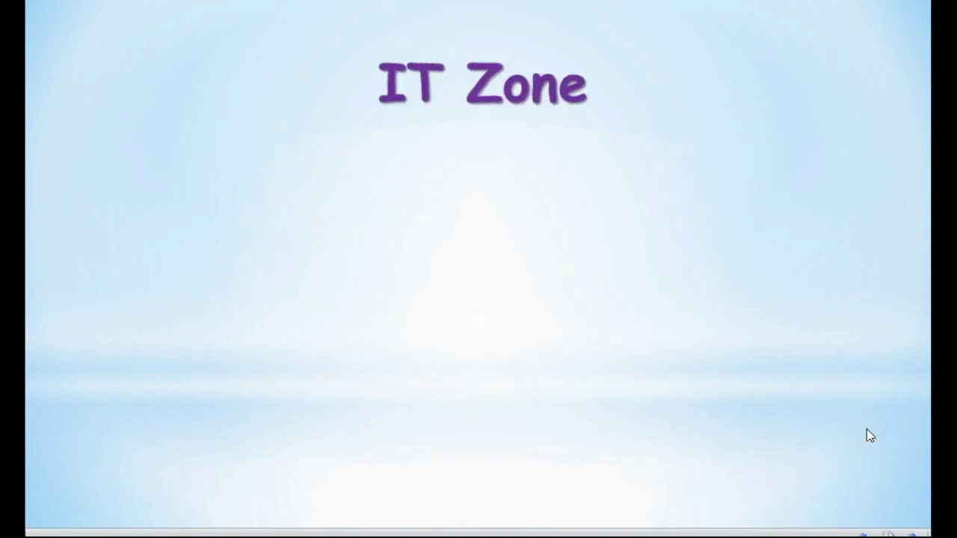
{"action": "mouse_move", "coordinate": [449, 532]}
{"action": "left_click", "coordinate": [504, 487]}
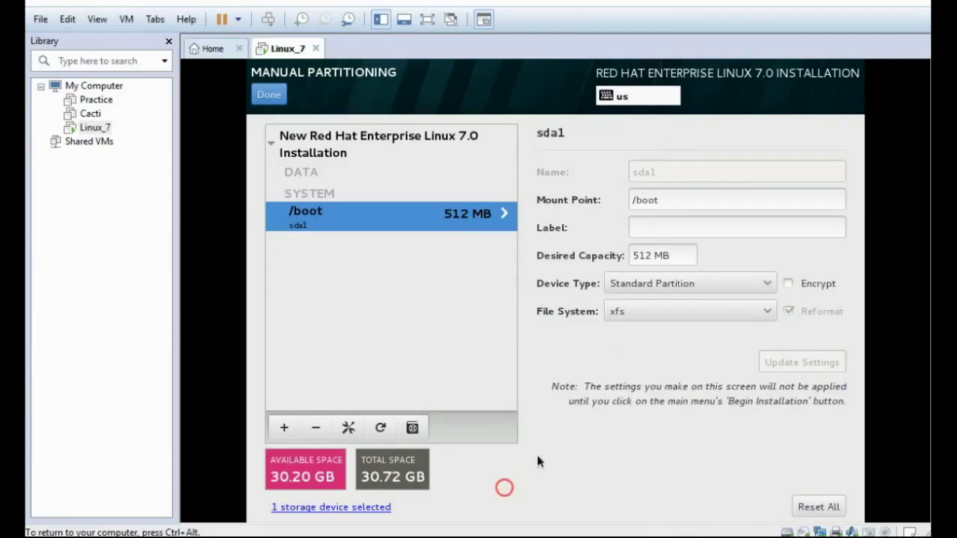
Step: Add a 4000 MB swap mount point (sda2), leaving 26.20 GB of available space
{"action": "left_click", "coordinate": [286, 433]}
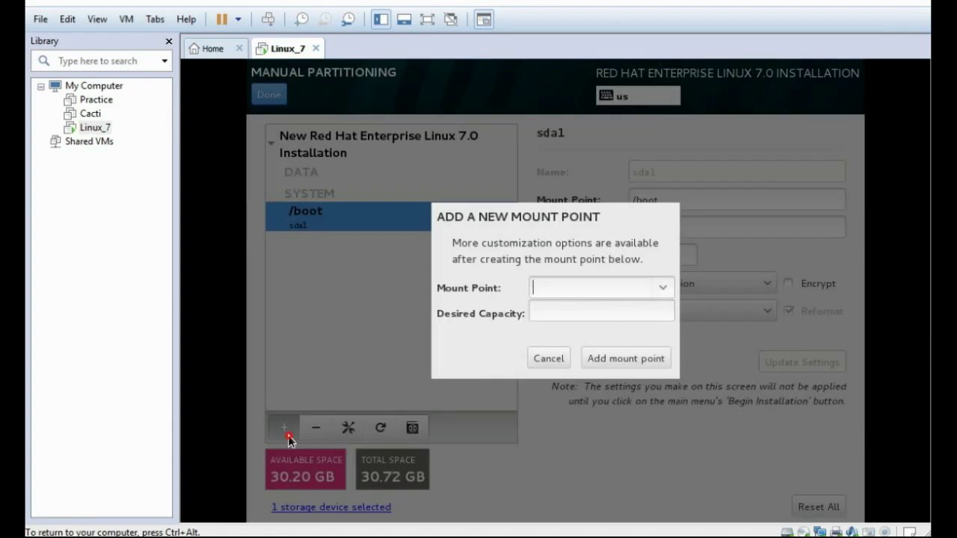
{"action": "left_click", "coordinate": [662, 287]}
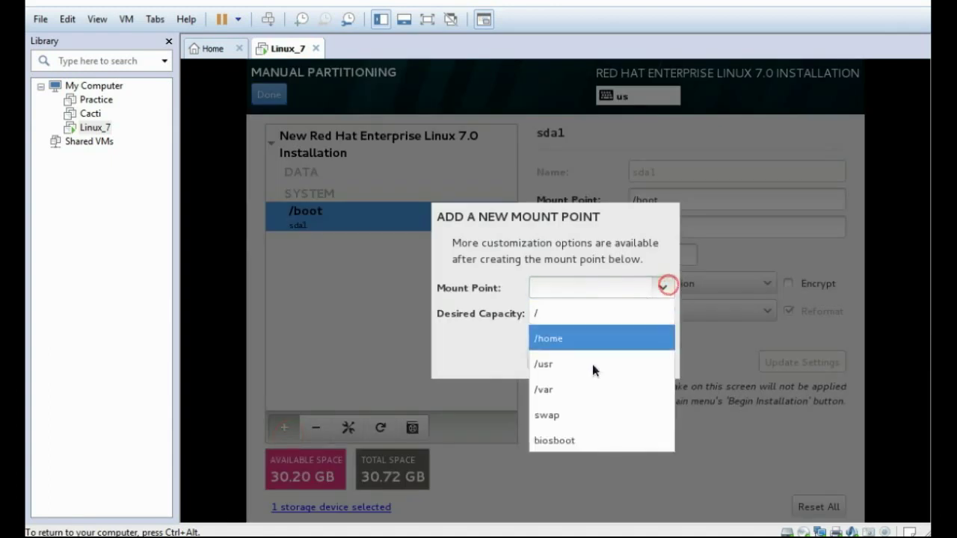
{"action": "left_click", "coordinate": [564, 416]}
{"action": "left_click", "coordinate": [576, 312]}
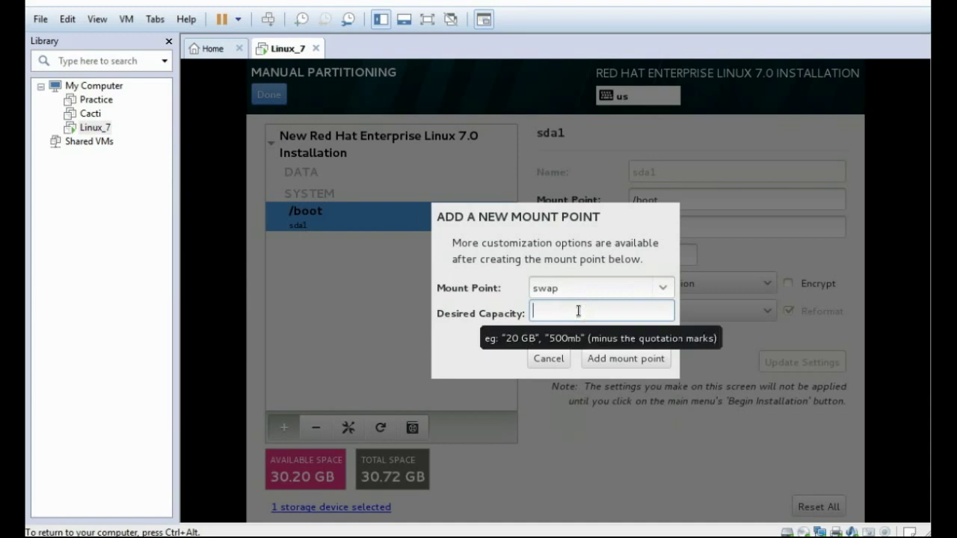
{"action": "type", "text": "4"}
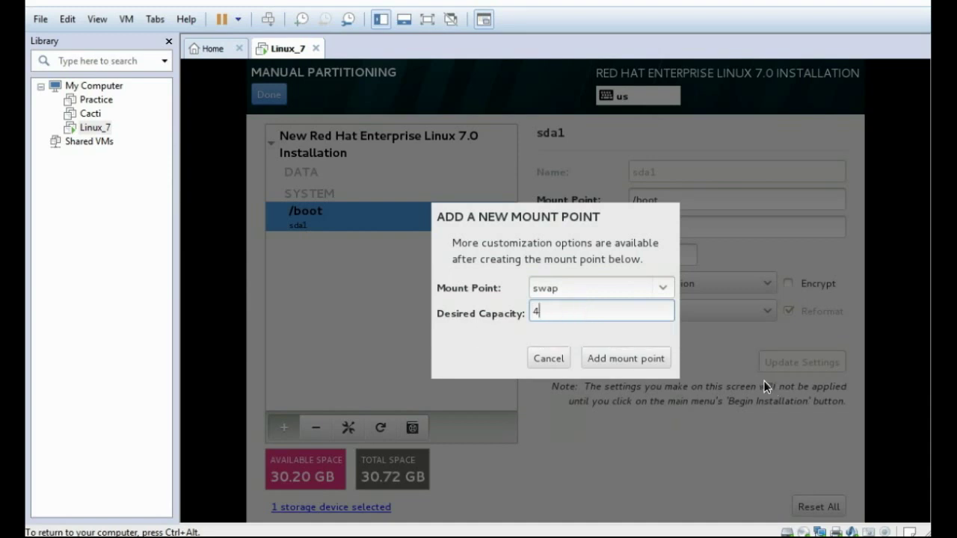
{"action": "type", "text": "000"}
{"action": "left_click", "coordinate": [639, 355]}
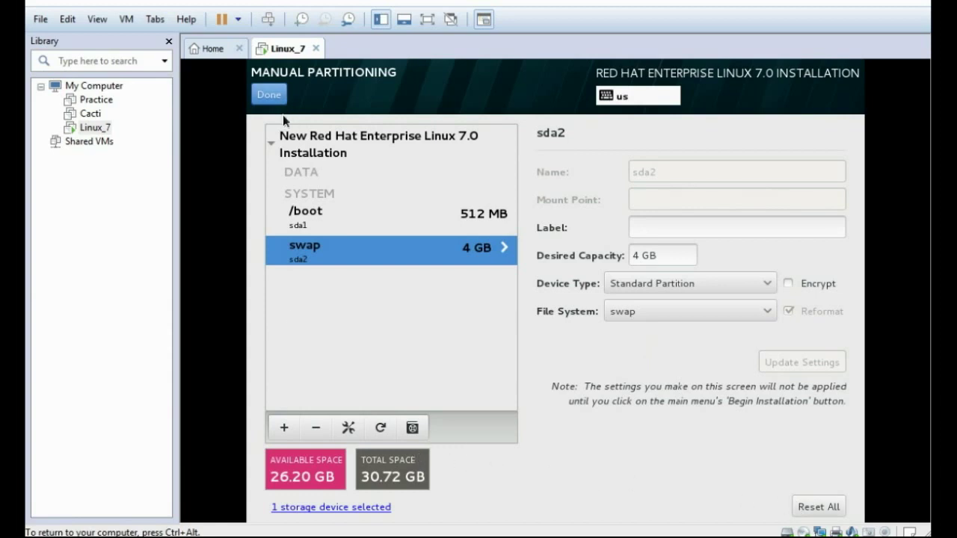
{"action": "left_click", "coordinate": [283, 426]}
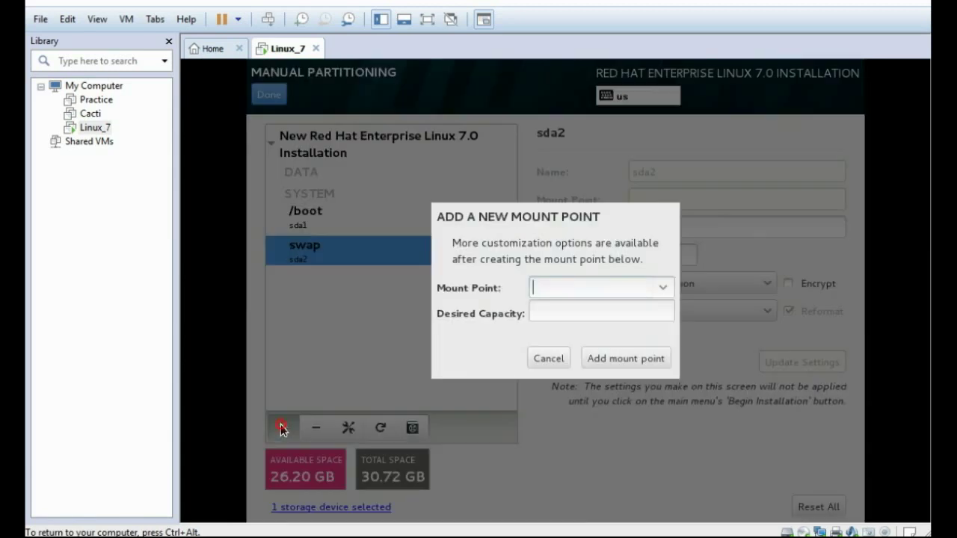
Step: Add a / mount point that takes the remaining 26.20 GB
{"action": "left_click", "coordinate": [663, 292]}
{"action": "left_click", "coordinate": [580, 313]}
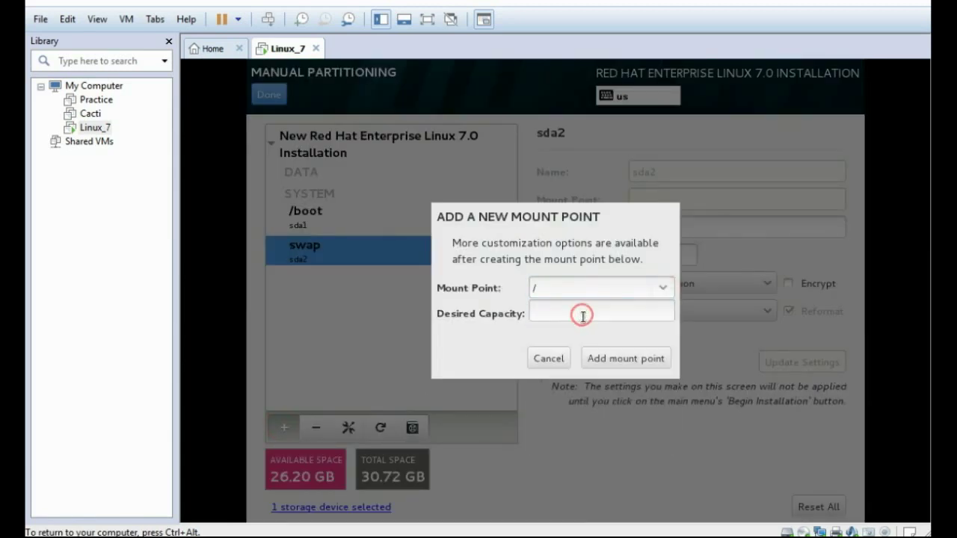
{"action": "left_click", "coordinate": [621, 360]}
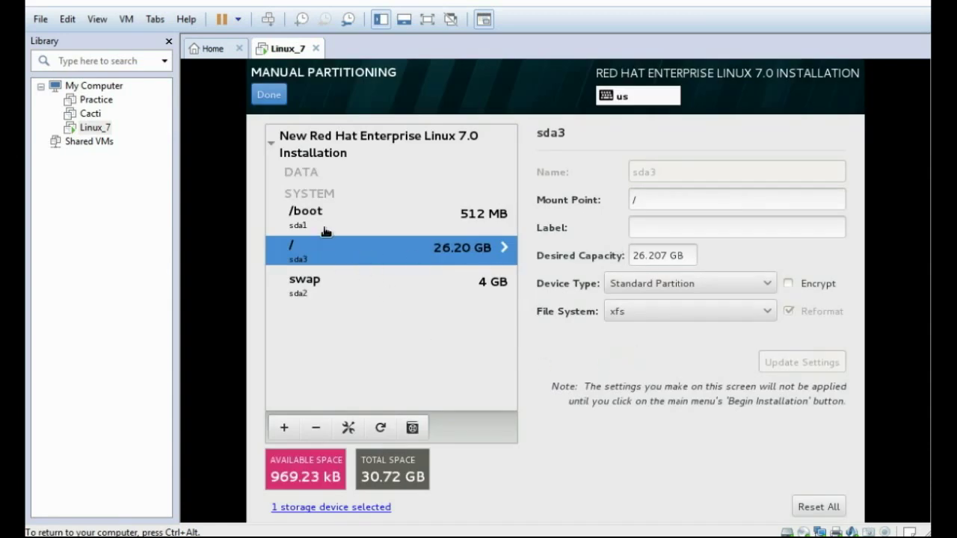
Step: Check the swap, root and /boot partitions, then finish partitioning to see the Summary of Changes
{"action": "left_click", "coordinate": [324, 285]}
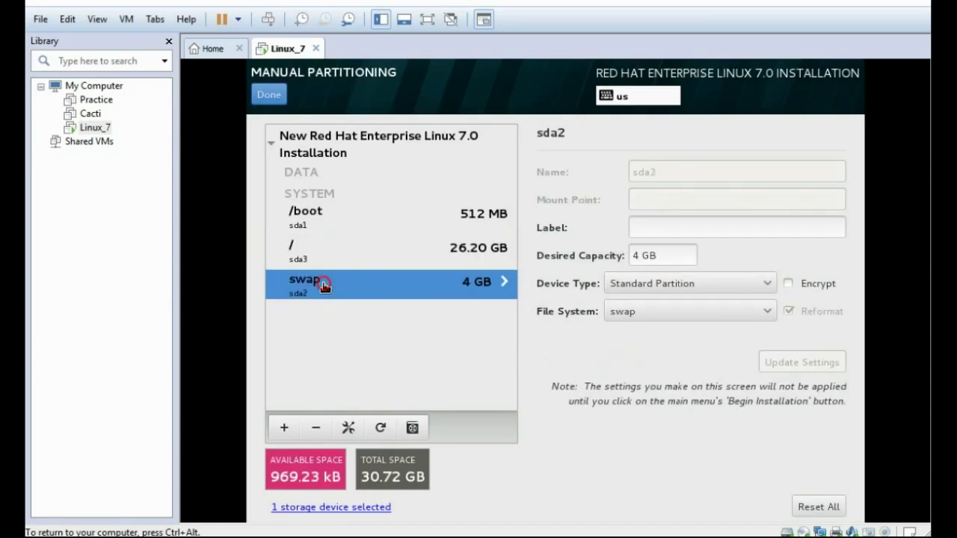
{"action": "left_click", "coordinate": [324, 246]}
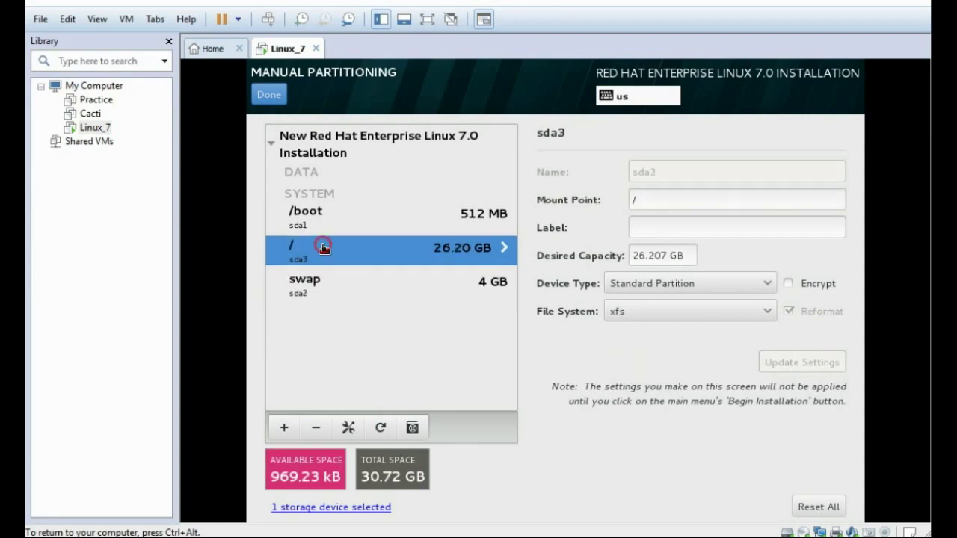
{"action": "left_click", "coordinate": [326, 229]}
{"action": "left_click", "coordinate": [327, 255]}
{"action": "left_click", "coordinate": [322, 277]}
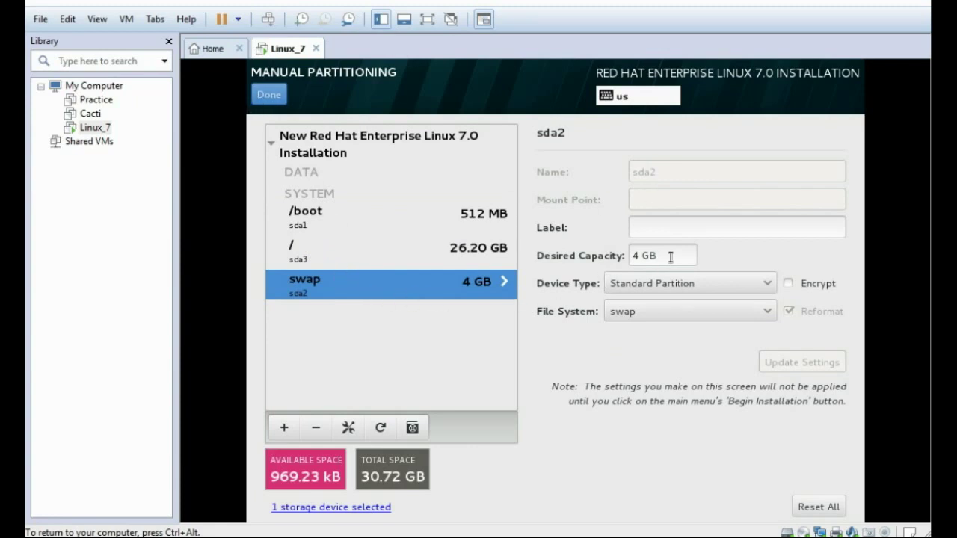
{"action": "left_click", "coordinate": [270, 98]}
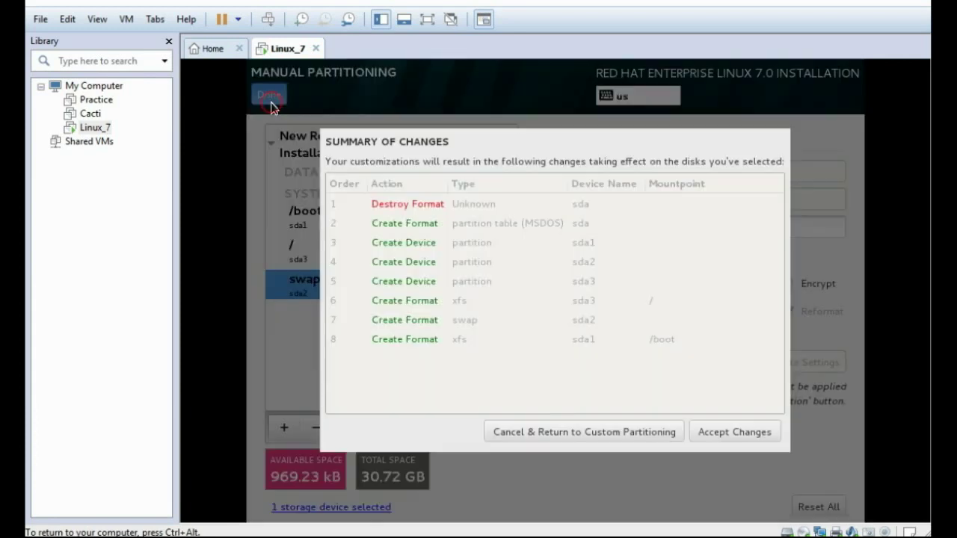
Step: Accept the disk changes, begin installation, and set and confirm the root password, accepting it despite the weak warning
{"action": "left_click", "coordinate": [726, 431]}
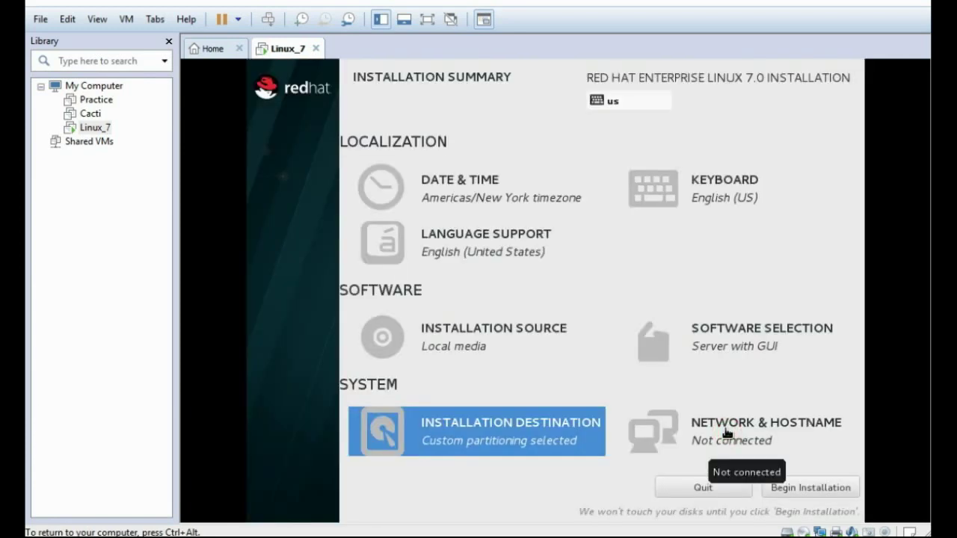
{"action": "left_click", "coordinate": [809, 489]}
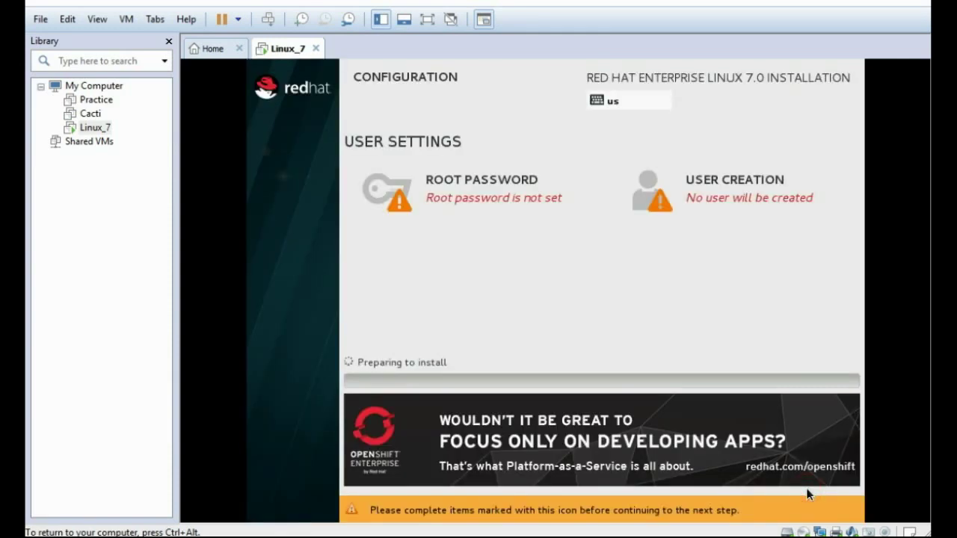
{"action": "left_click", "coordinate": [444, 197]}
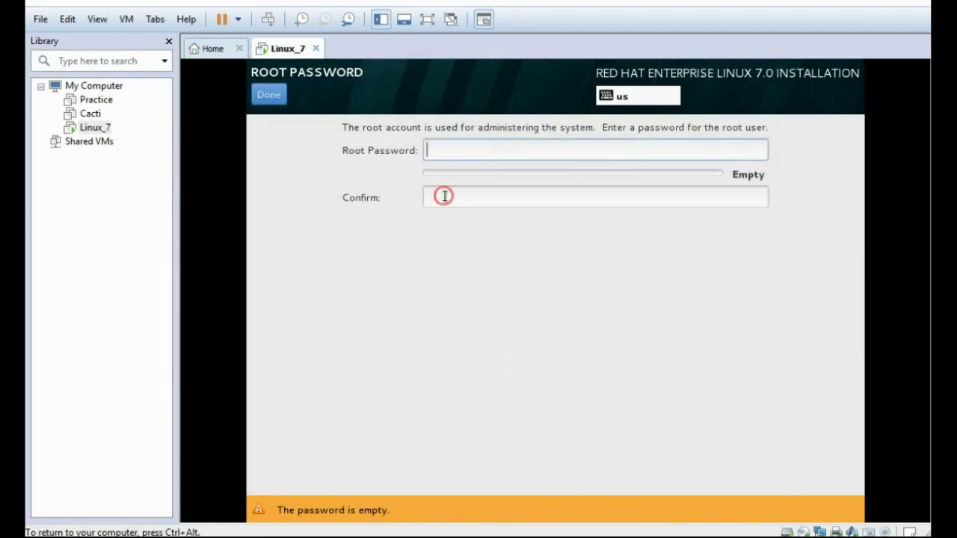
{"action": "type", "text": "redhat"}
{"action": "left_click", "coordinate": [444, 197]}
{"action": "type", "text": "red"}
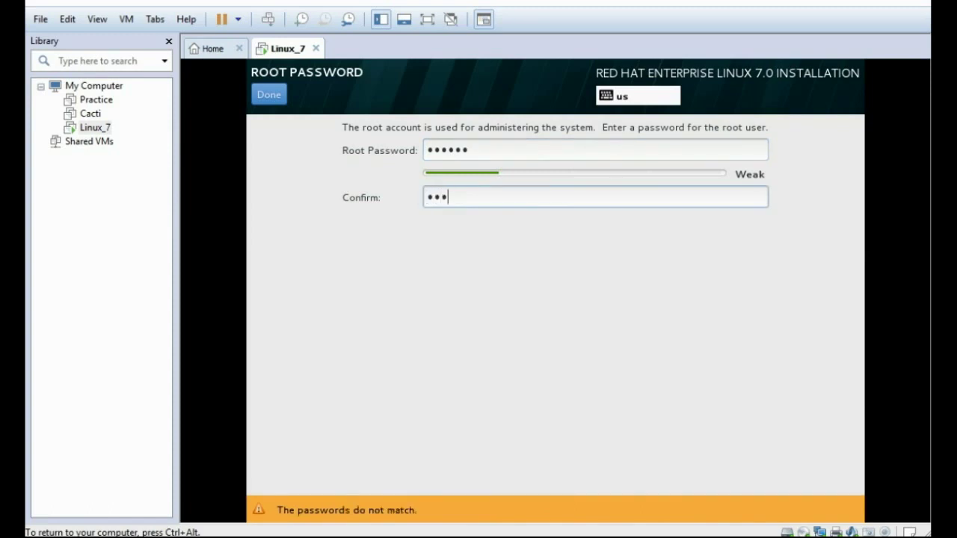
{"action": "type", "text": "hat"}
{"action": "left_click", "coordinate": [271, 99]}
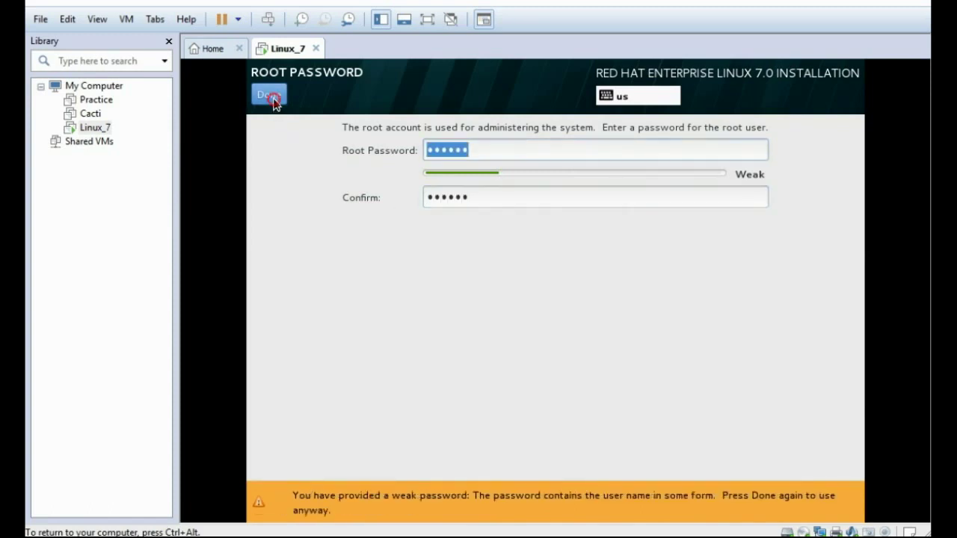
{"action": "left_click", "coordinate": [272, 97]}
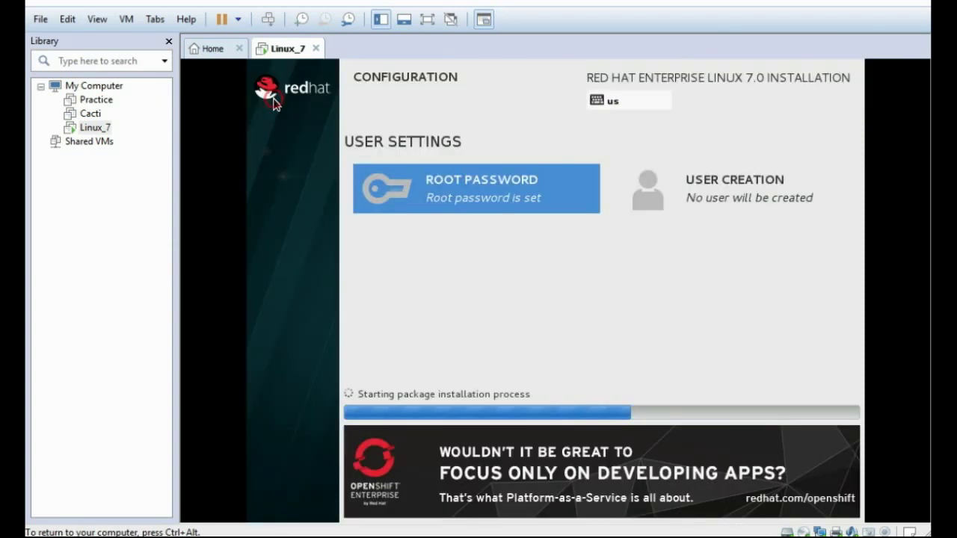
Step: Create the user account with its full name, a corrected username and a confirmed weak password
{"action": "left_click", "coordinate": [687, 193]}
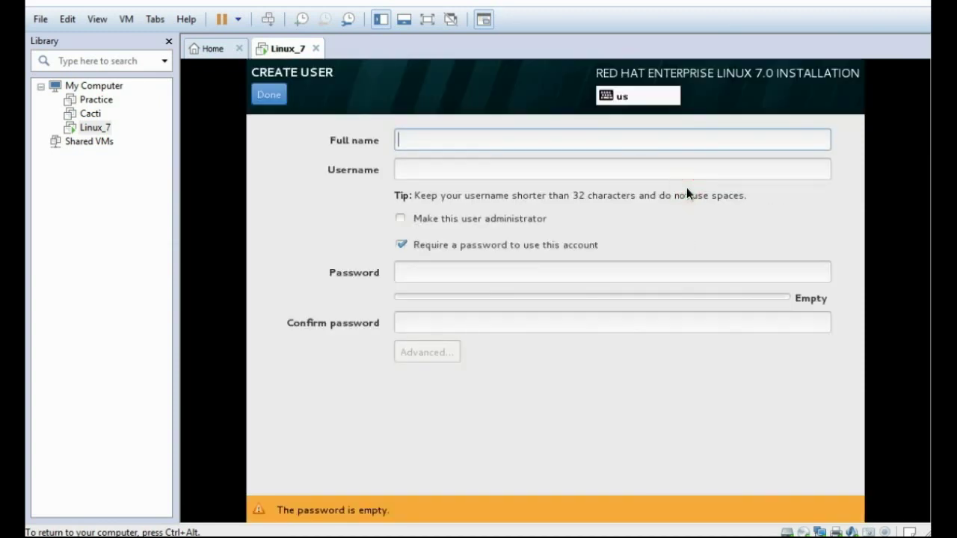
{"action": "type", "text": "IT"}
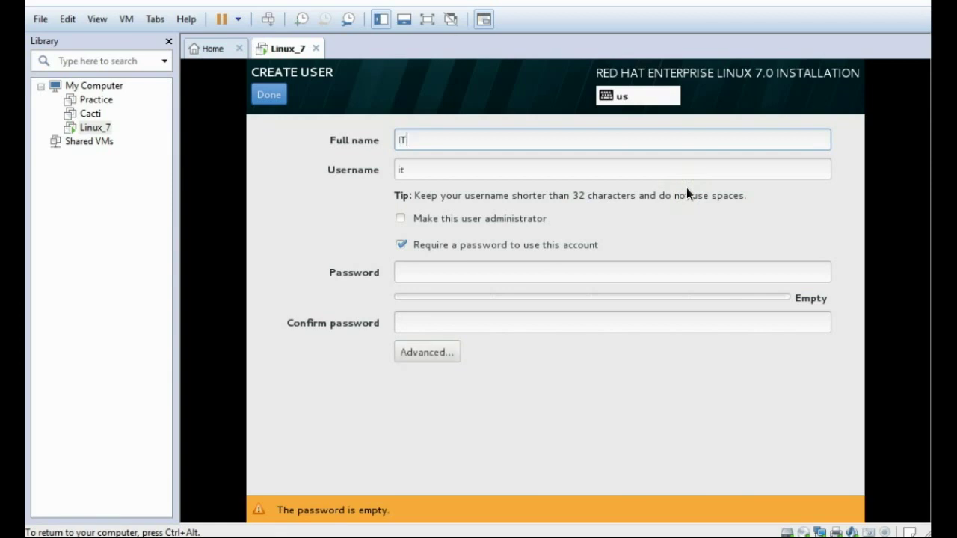
{"action": "type", "text": " Zone"}
{"action": "left_click", "coordinate": [539, 172]}
{"action": "key", "text": "BackSpace"}
{"action": "key", "text": "BackSpace"}
{"action": "key", "text": "BackSpace"}
{"action": "key", "text": "BackSpace"}
{"action": "key", "text": "BackSpace"}
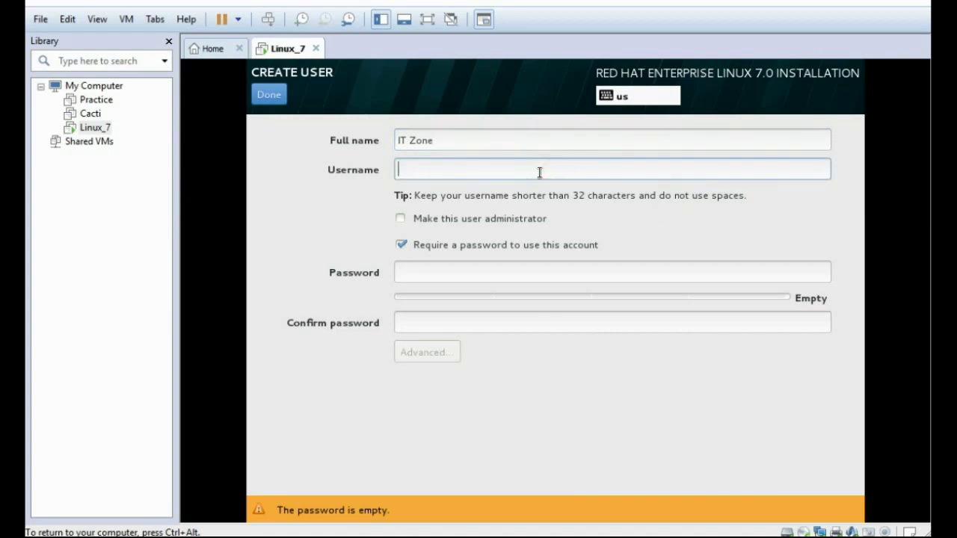
{"action": "type", "text": "itzone"}
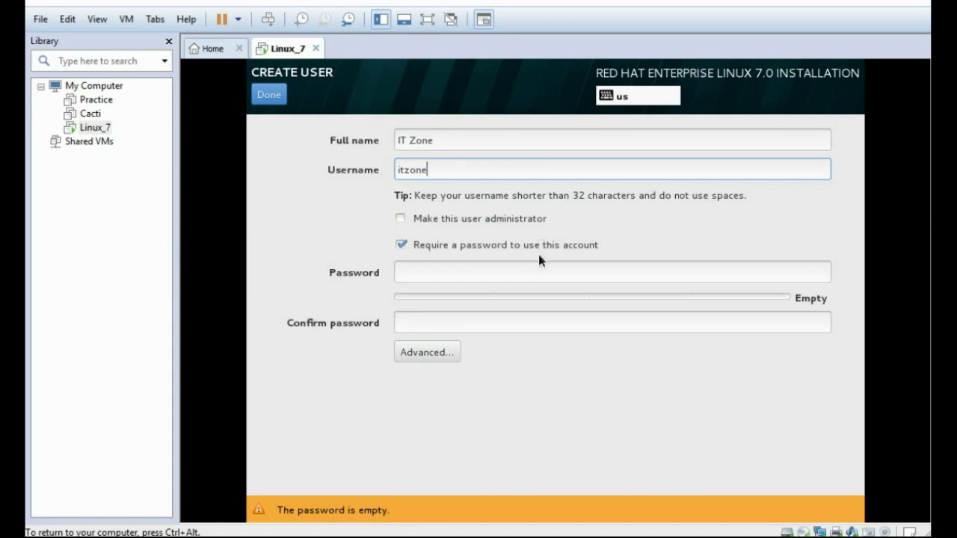
{"action": "left_click", "coordinate": [530, 272]}
{"action": "type", "text": "redhat"}
{"action": "key", "text": "Tab"}
{"action": "type", "text": "redhat"}
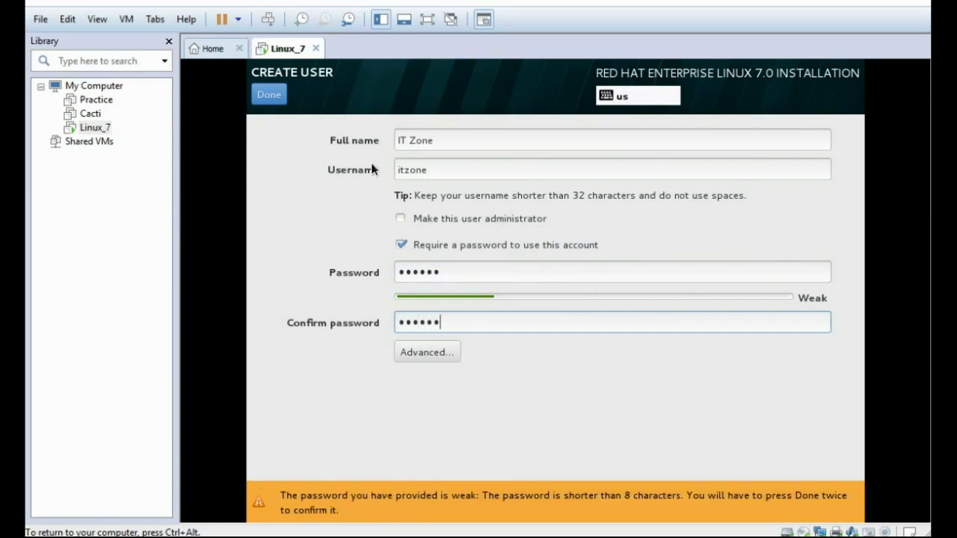
{"action": "left_click", "coordinate": [269, 95]}
{"action": "left_click", "coordinate": [271, 95]}
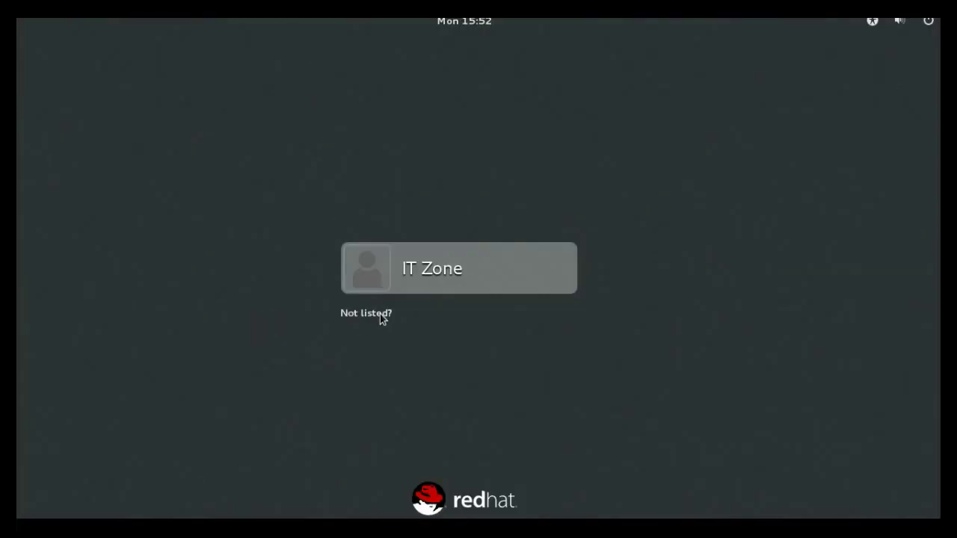
Step: Sign in as the new user with the account password
{"action": "left_click", "coordinate": [426, 272]}
{"action": "type", "text": "••••••"}
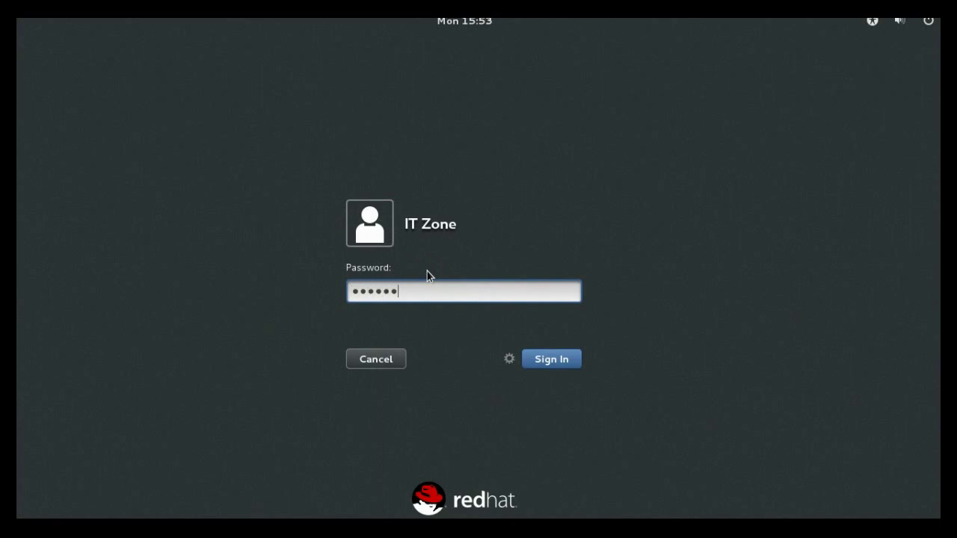
{"action": "key", "text": "Return"}
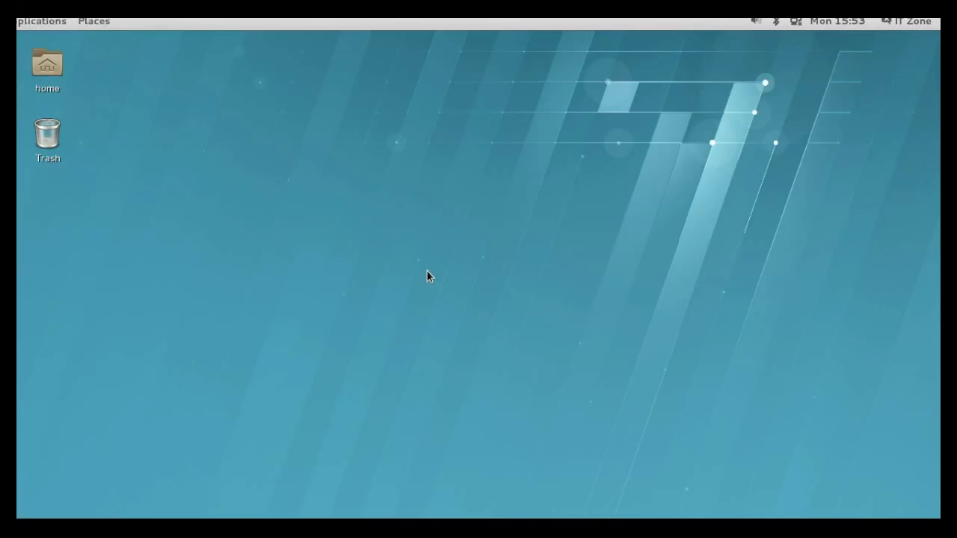
Step: Open a terminal in the Desktop folder and run 'vim test.txt'
{"action": "right_click", "coordinate": [268, 89]}
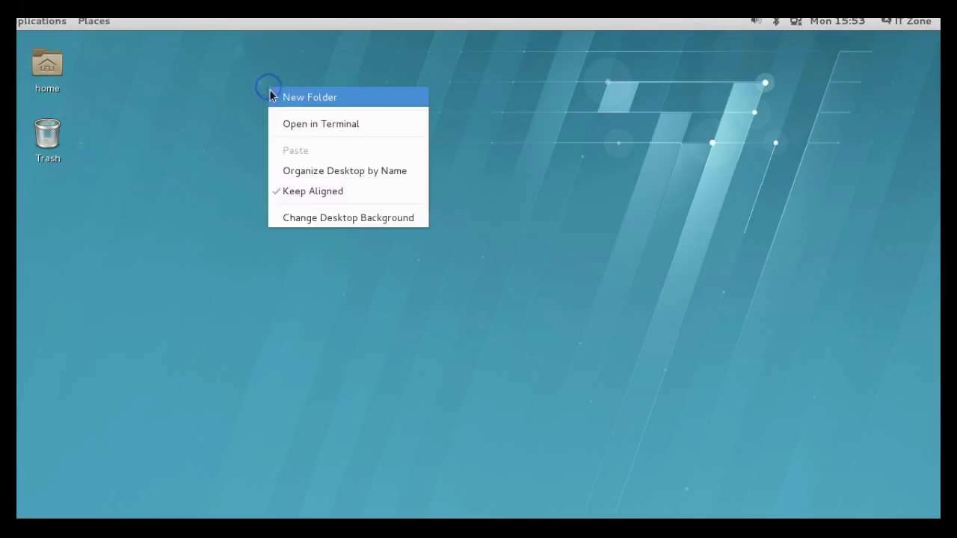
{"action": "left_click", "coordinate": [296, 124]}
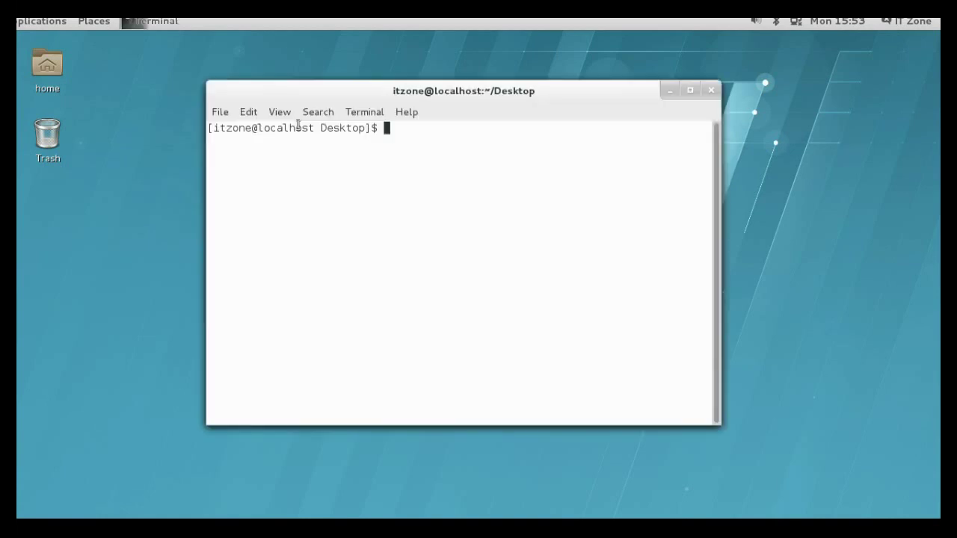
{"action": "type", "text": "vim test.txt"}
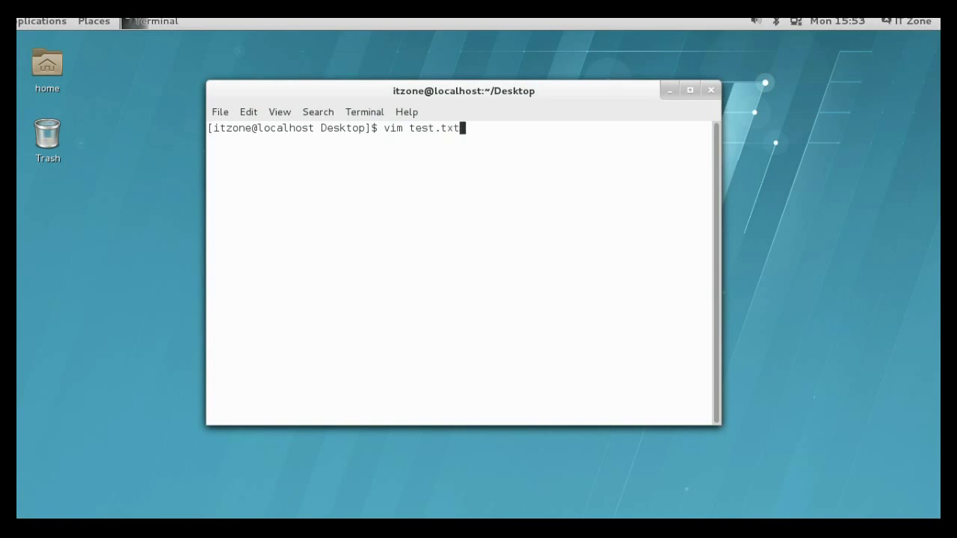
{"action": "key", "text": "Return"}
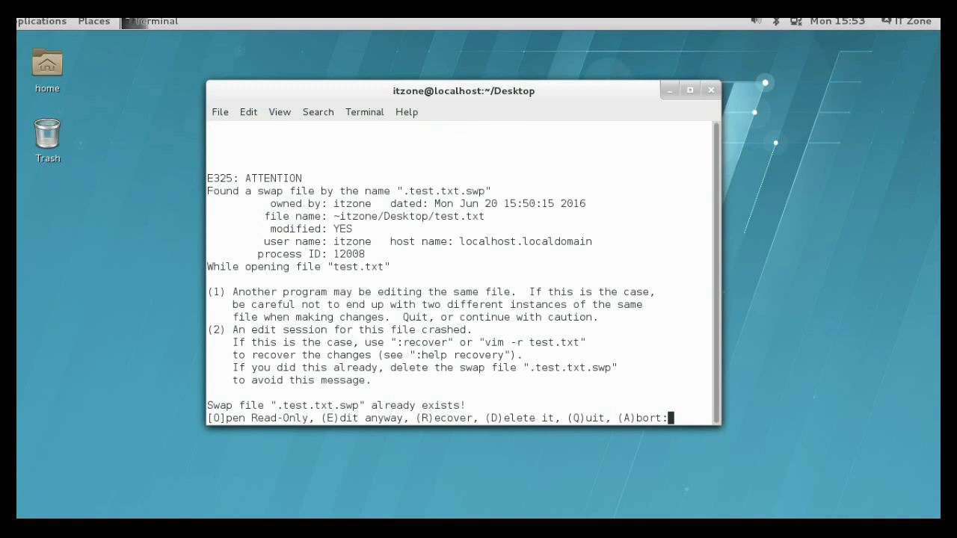
Step: Enter 'Installation Completed !!!' and 'Thanks for watching my video...' in vim, then save with :wq
{"action": "key", "text": "e"}
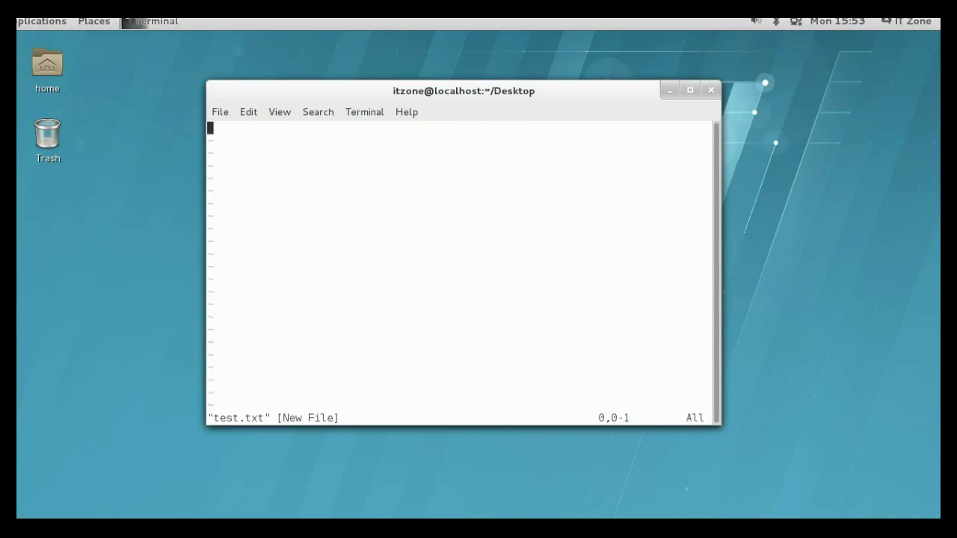
{"action": "type", "text": "i"}
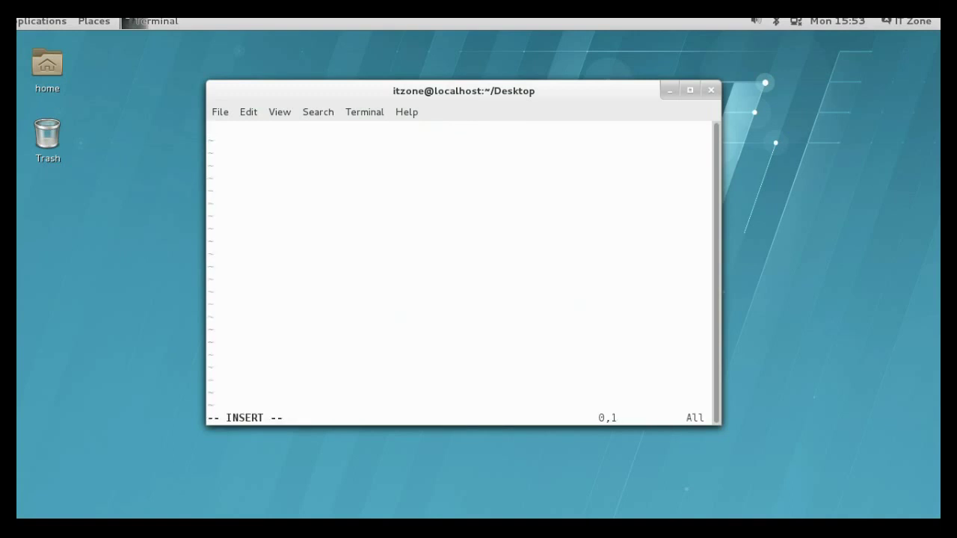
{"action": "type", "text": "Installation"}
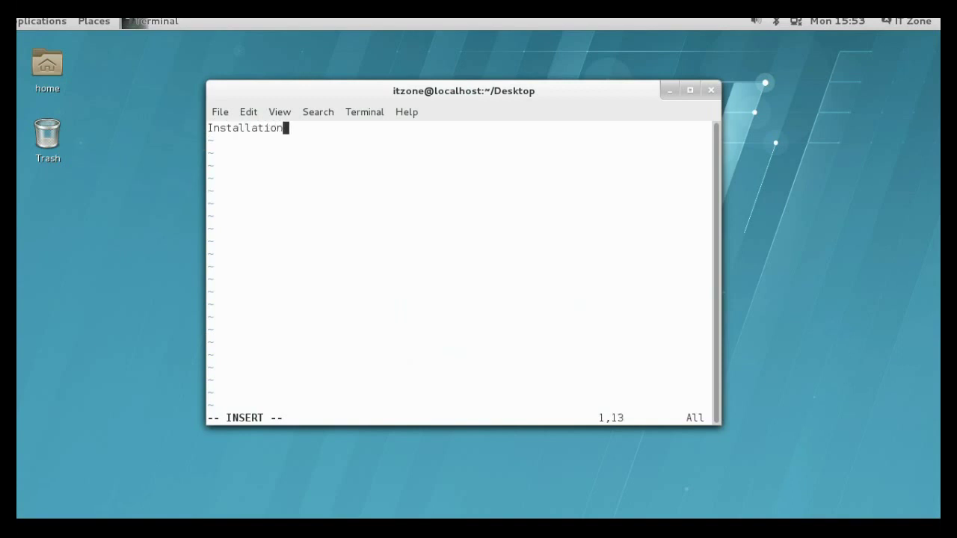
{"action": "type", "text": " Completed !!!"}
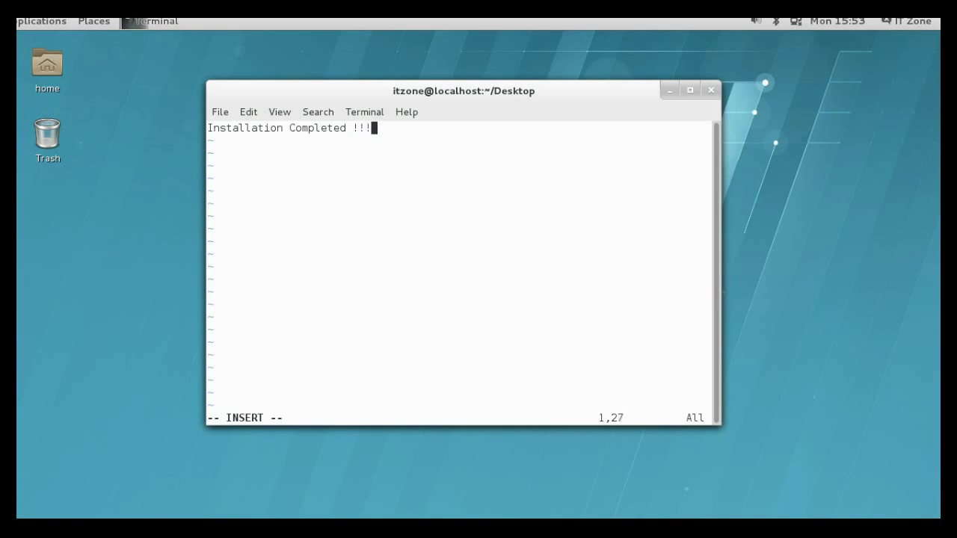
{"action": "key", "text": "Return"}
{"action": "key", "text": "Return"}
{"action": "type", "text": "Thanks for watching my video..."}
{"action": "key", "text": "Escape"}
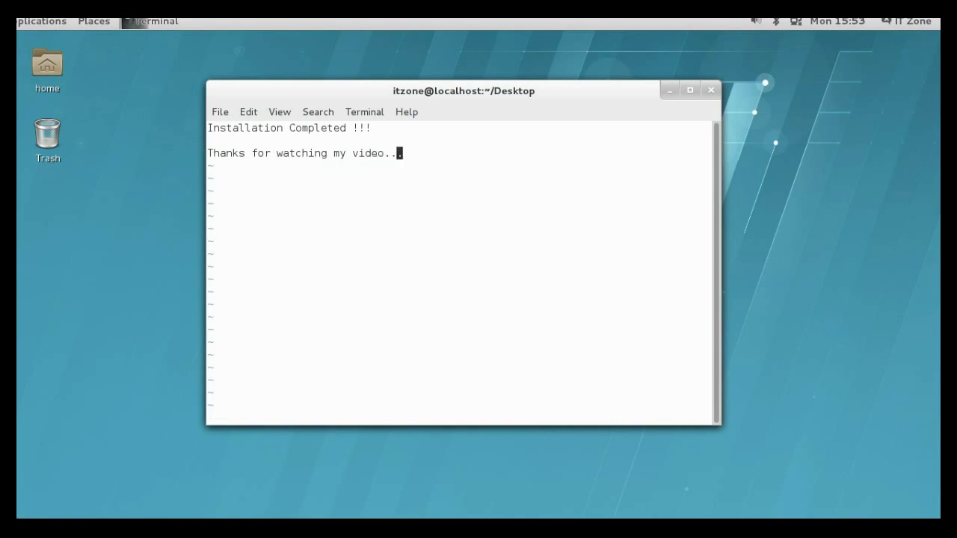
{"action": "type", "text": ":wq!"}
{"action": "key", "text": "Return"}
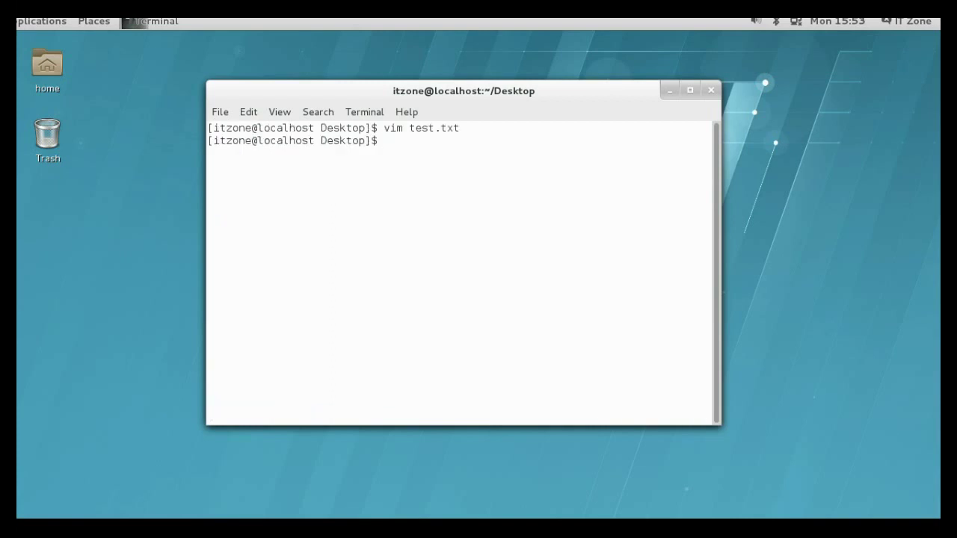
Step: Exit the terminal and open test.txt from the desktop in gedit, moving its window right
{"action": "type", "text": "exit"}
{"action": "key", "text": "Return"}
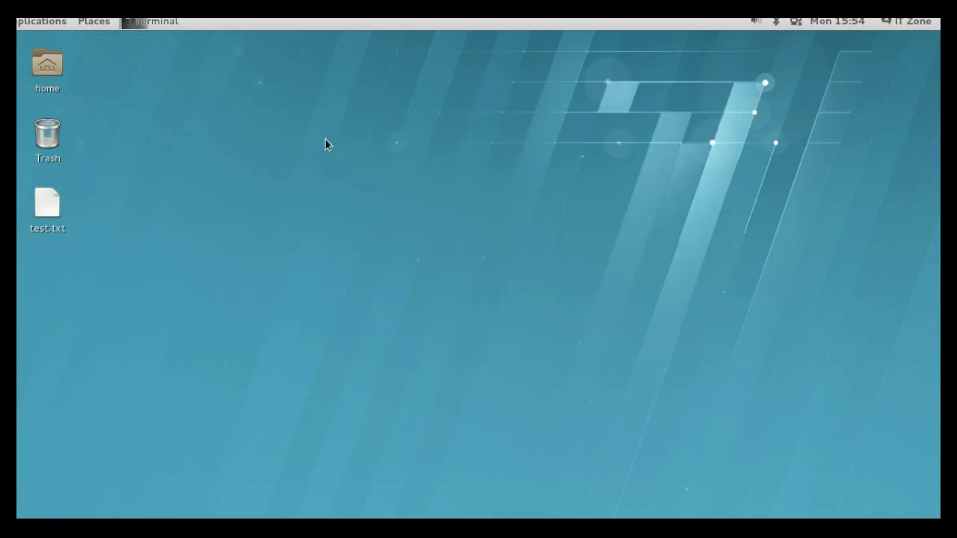
{"action": "left_click", "coordinate": [47, 204]}
{"action": "double_click", "coordinate": [55, 208]}
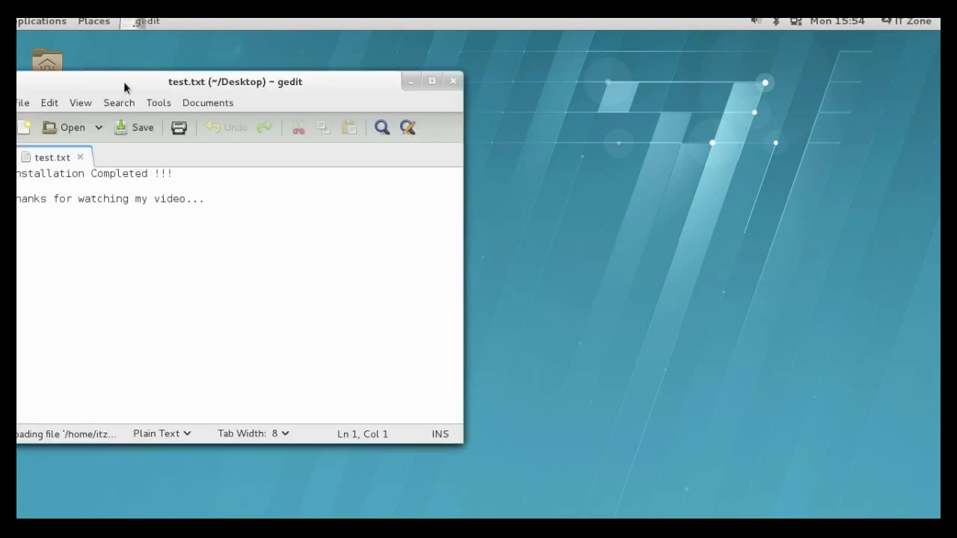
{"action": "left_click_drag", "start_coordinate": [124, 84], "coordinate": [217, 80]}
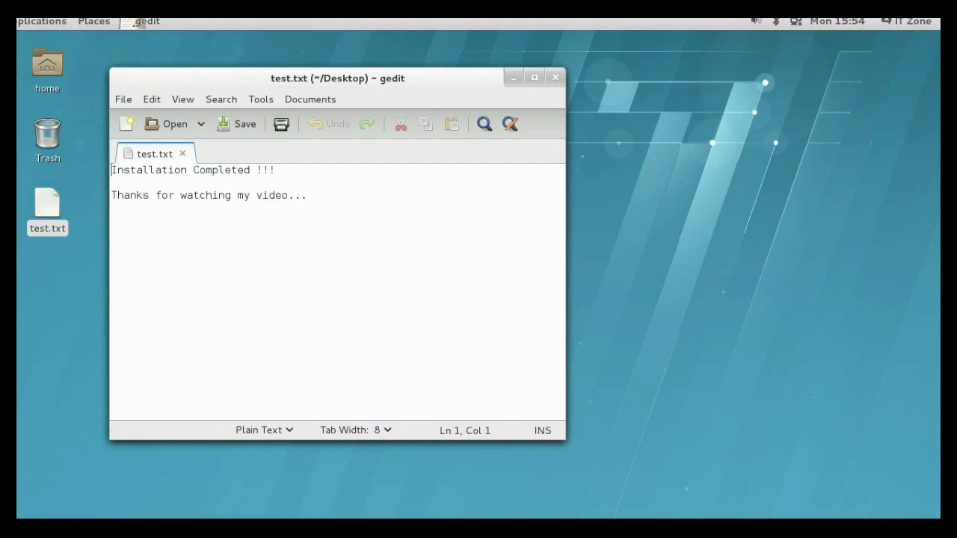